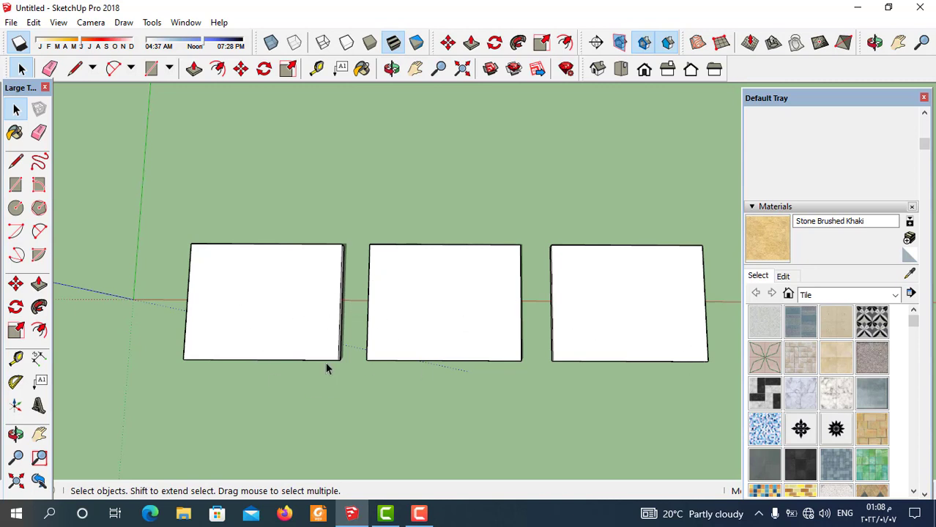
- Open File > Import on the Desktop TILES2 folder, filtered to JPEG Image (*.jpg)
mouse_move(365, 393)
middle_down()
mouse_move(689, 360)
mouse_move(505, 397)
mouse_move(386, 397)
middle_up()
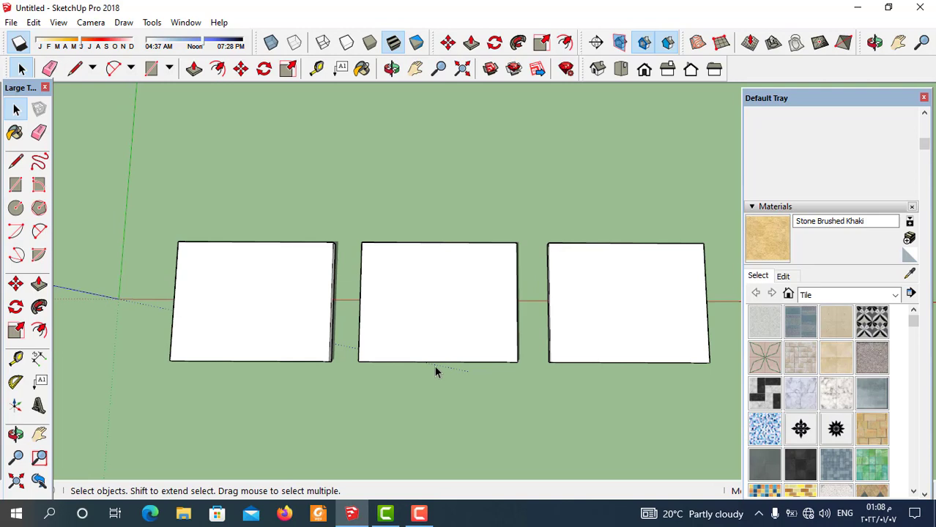
click(11, 22)
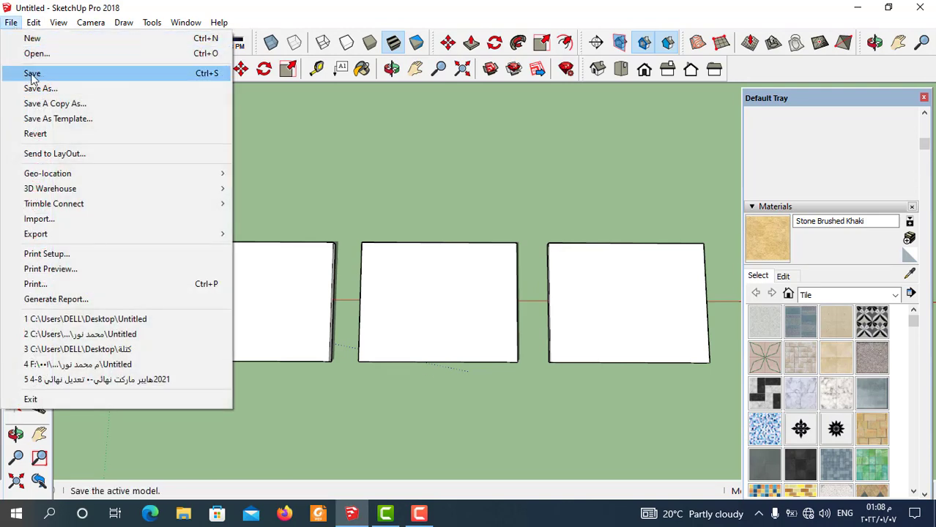
mouse_move(35, 233)
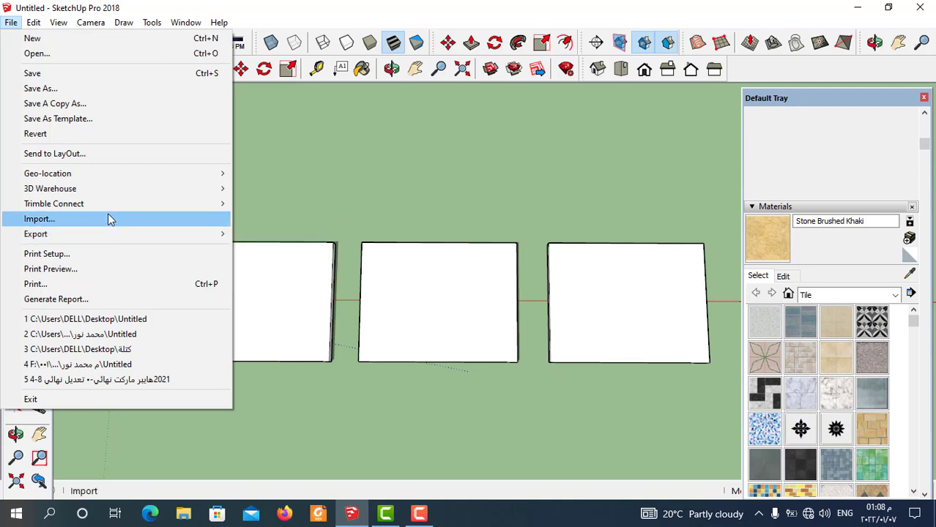
click(108, 217)
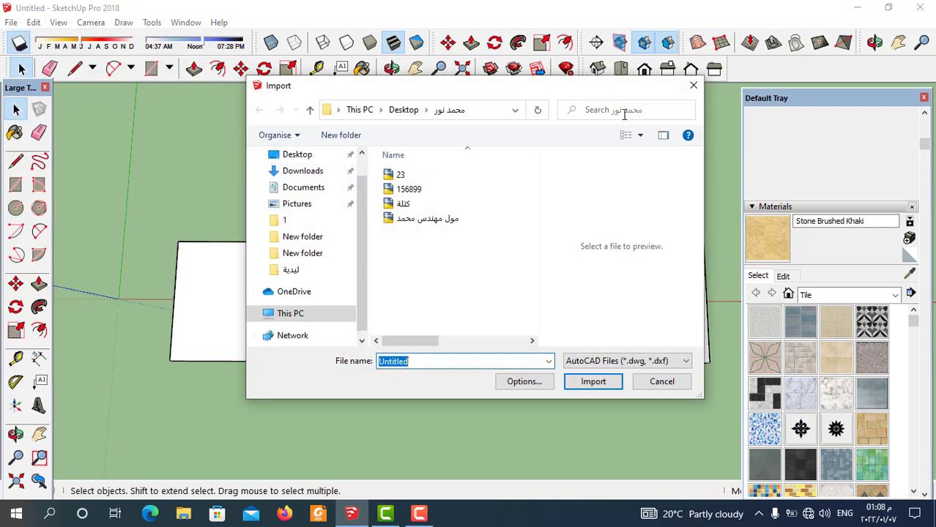
scroll(323, 266, up, 1)
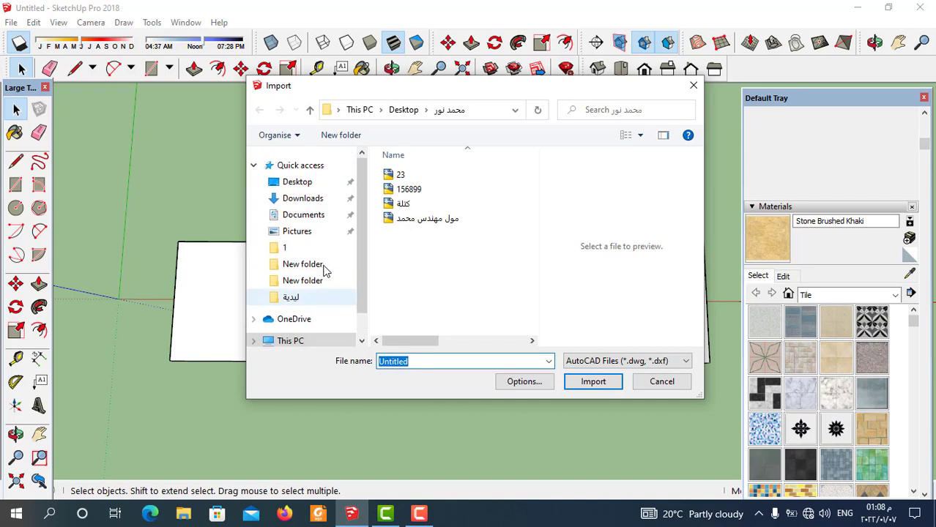
click(298, 182)
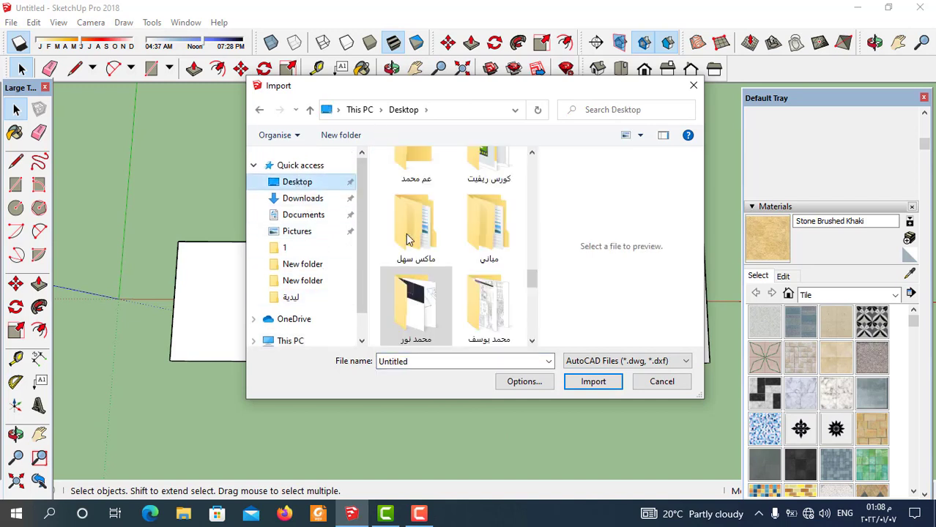
scroll(488, 253, up, 2)
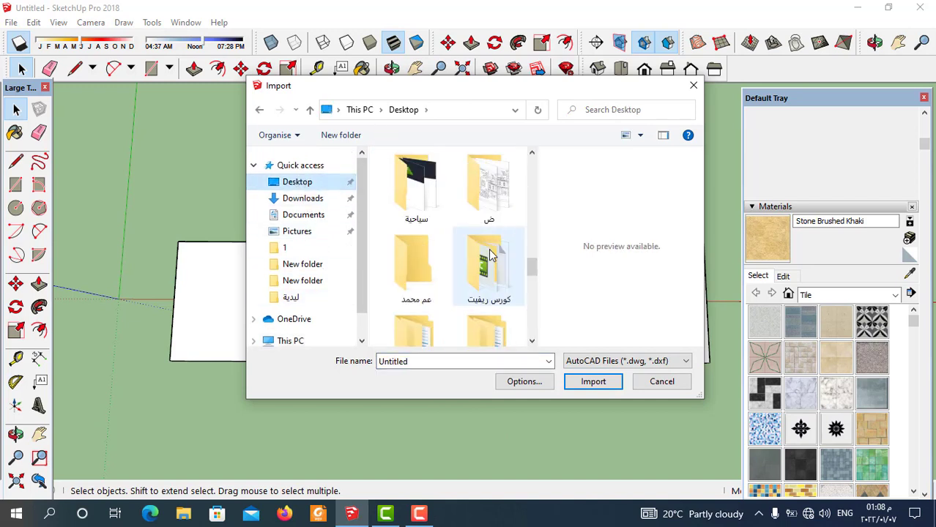
scroll(489, 277, up, 2)
scroll(490, 279, up, 1)
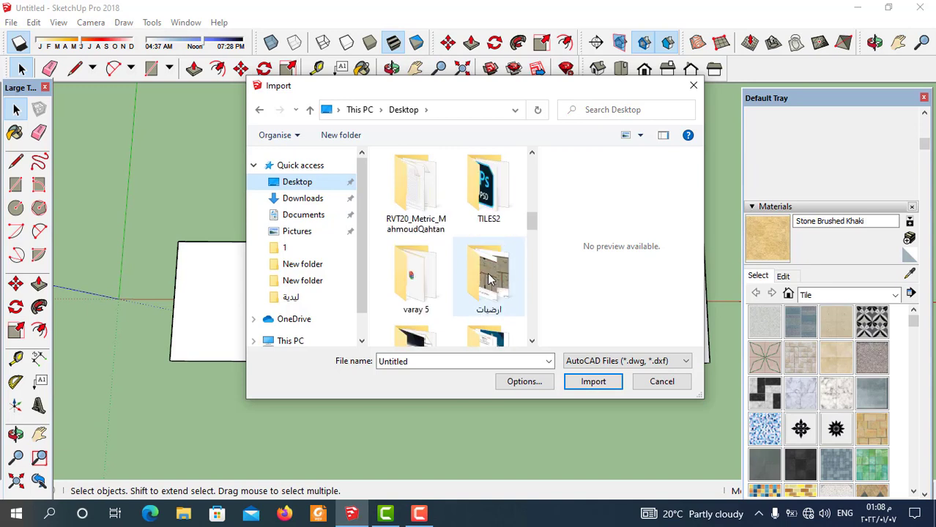
double_click(492, 209)
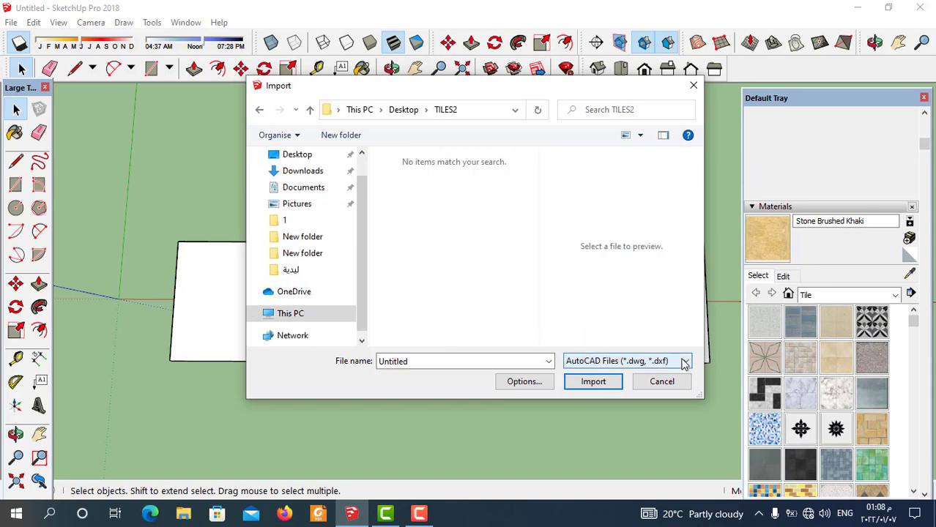
click(684, 361)
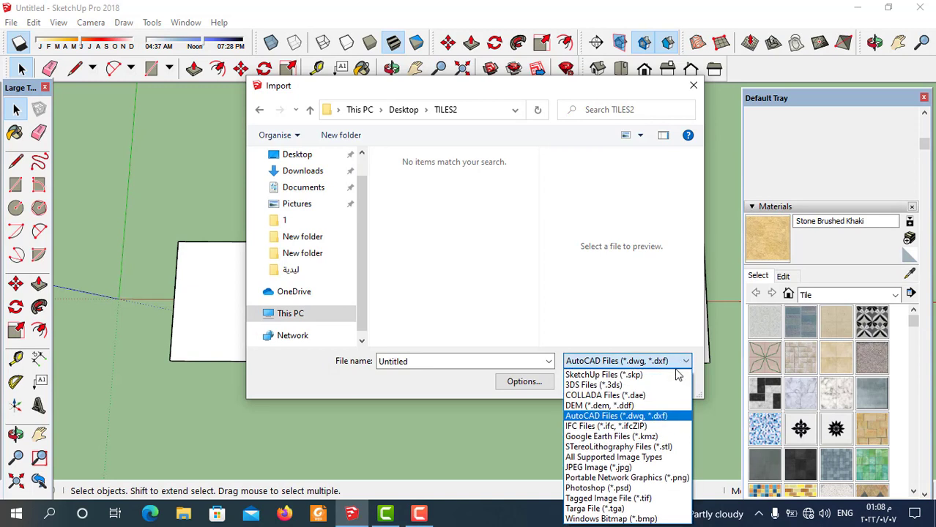
click(633, 468)
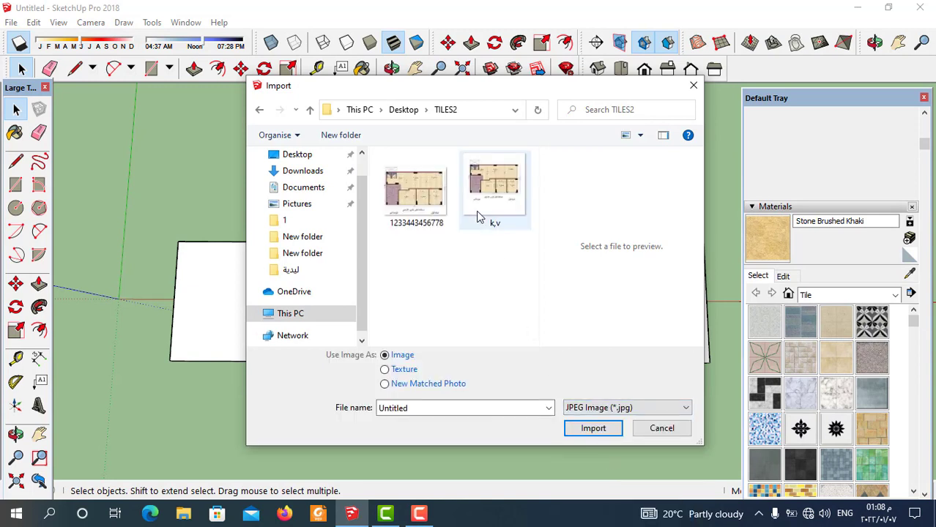
- From the Desktop's ارضيات folder, select Black and White Tile and set Use Image As to Texture
click(259, 110)
scroll(521, 318, up, 2)
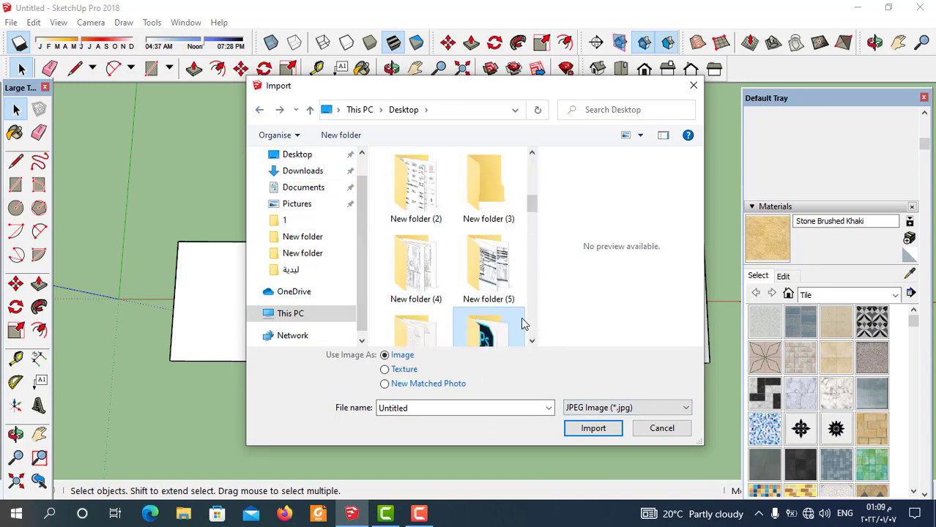
scroll(520, 318, up, 3)
scroll(482, 268, up, 2)
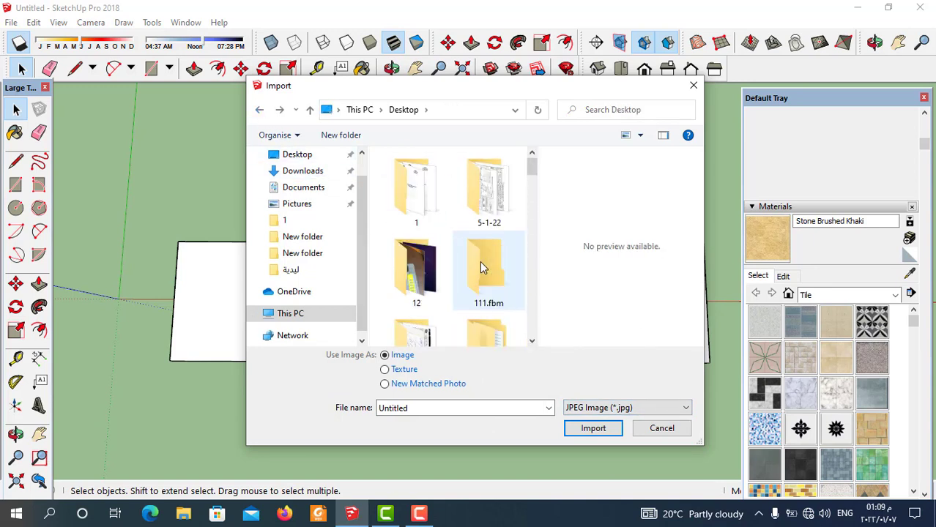
scroll(481, 268, down, 2)
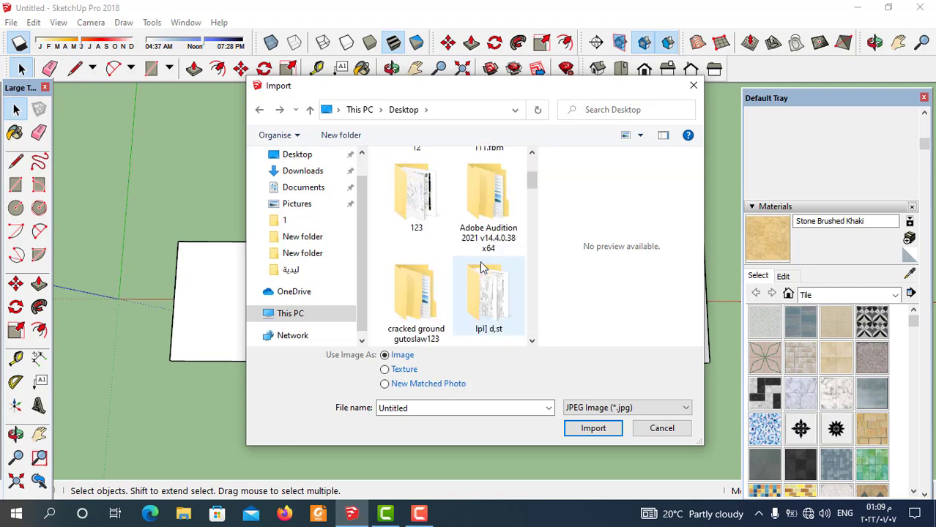
scroll(481, 268, down, 1)
scroll(481, 268, down, 2)
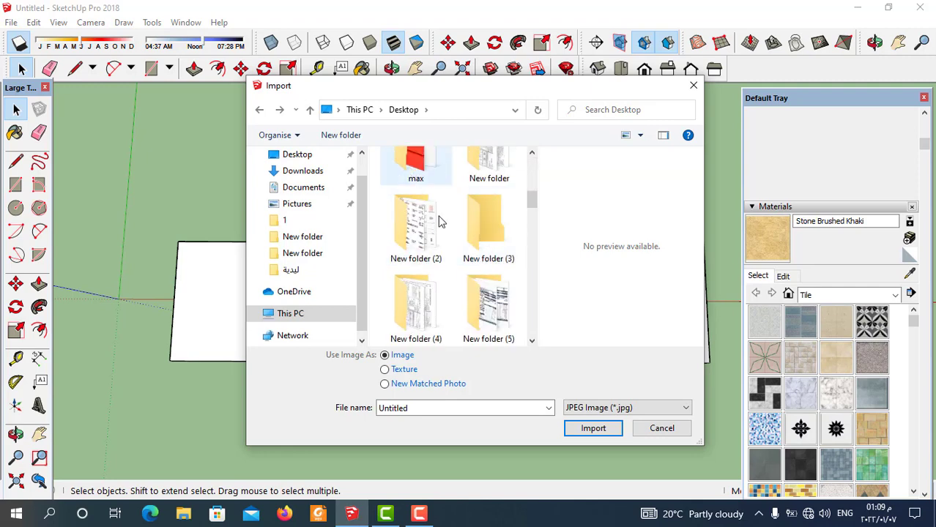
scroll(443, 231, down, 2)
scroll(452, 242, down, 2)
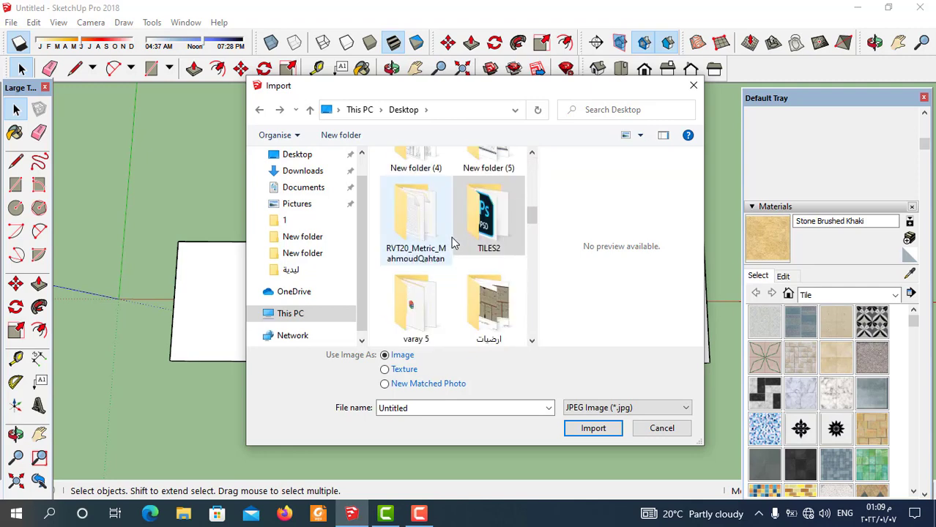
scroll(451, 244, down, 3)
scroll(451, 243, up, 1)
scroll(469, 220, up, 1)
double_click(474, 212)
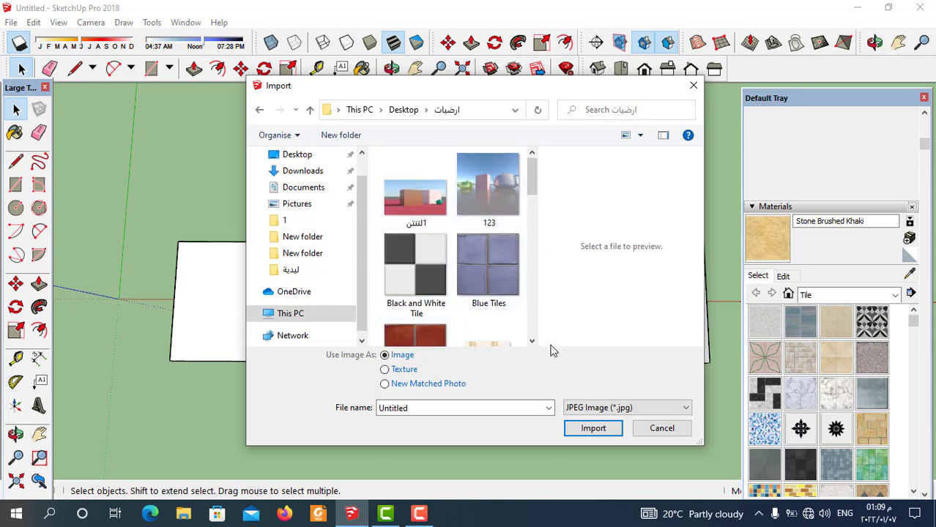
click(411, 270)
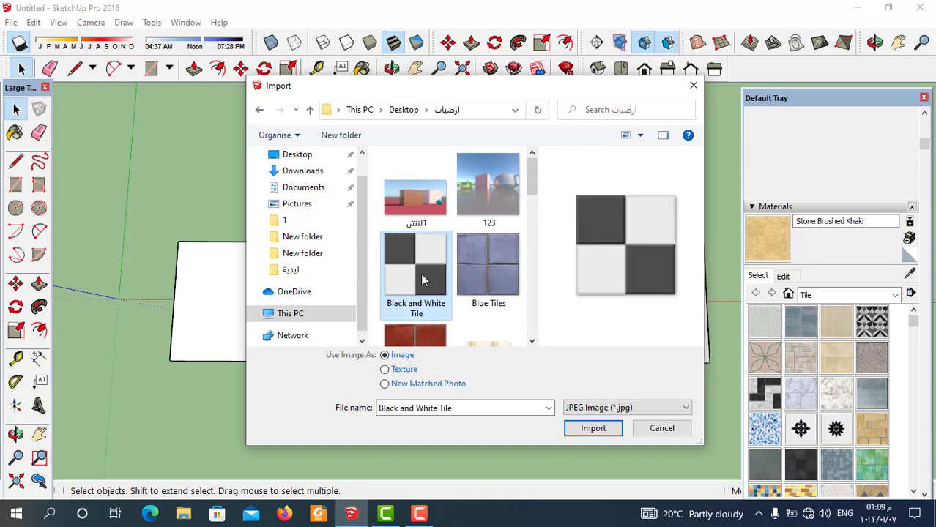
click(387, 371)
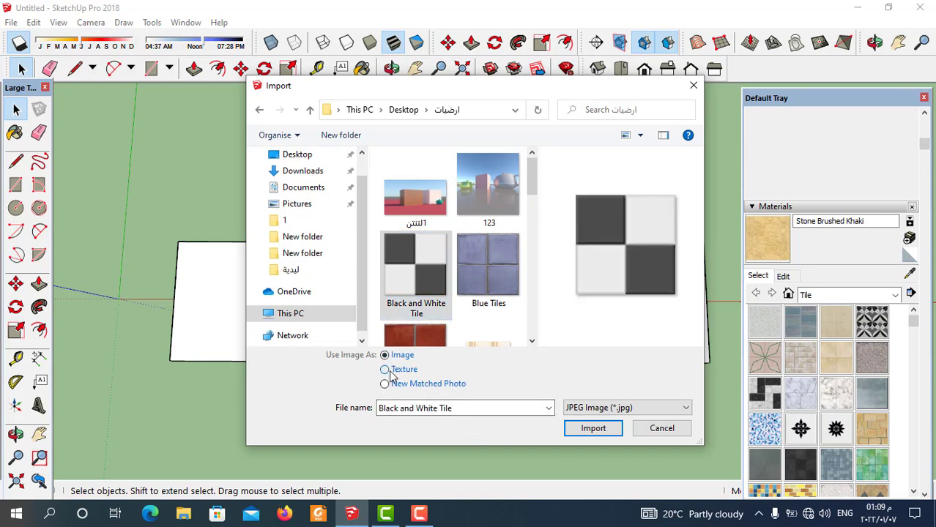
- Import the checker texture and anchor it at the left rectangle's bottom-left corner
click(599, 429)
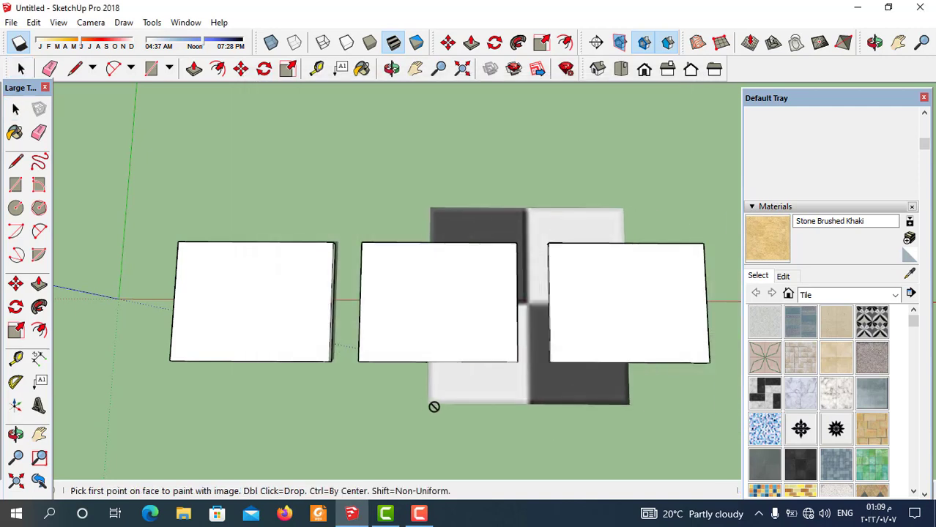
scroll(471, 435, down, 1)
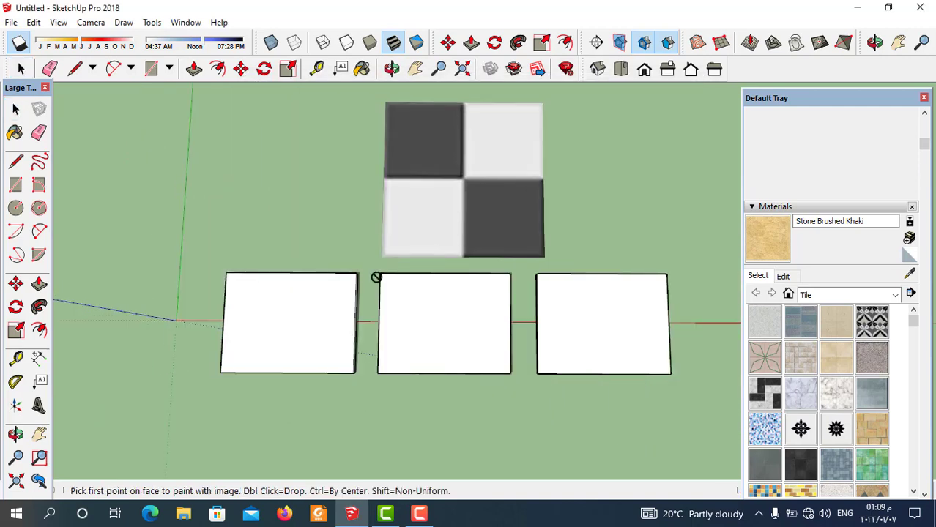
scroll(250, 366, up, 1)
scroll(220, 364, up, 1)
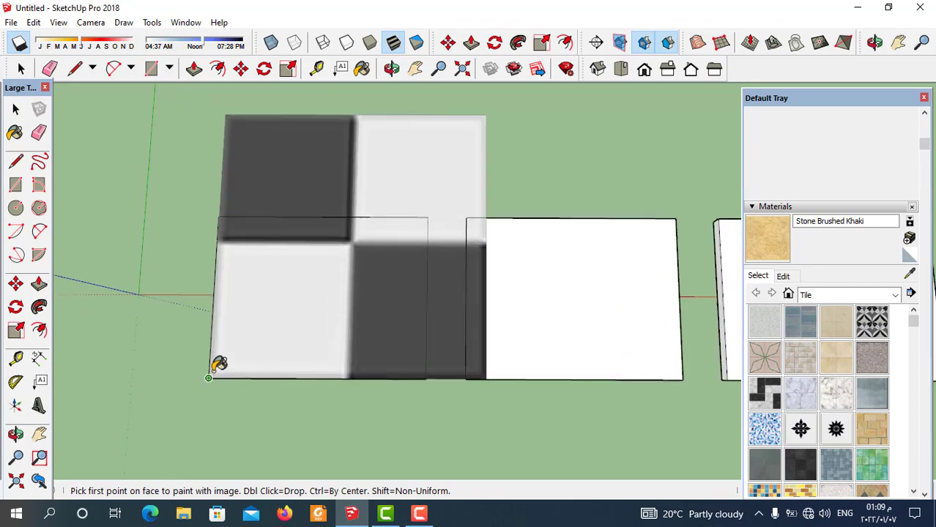
scroll(219, 364, up, 2)
scroll(219, 364, down, 2)
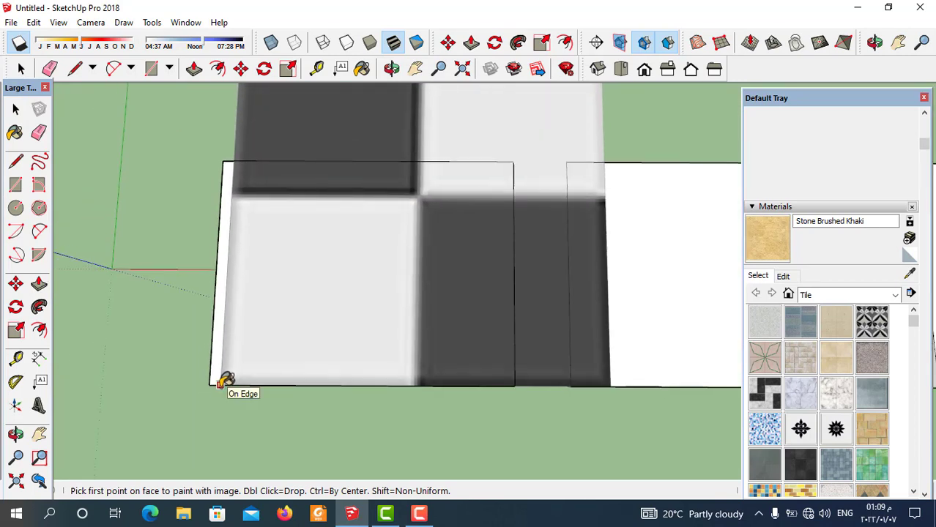
scroll(296, 365, down, 1)
scroll(218, 353, up, 1)
scroll(265, 364, up, 2)
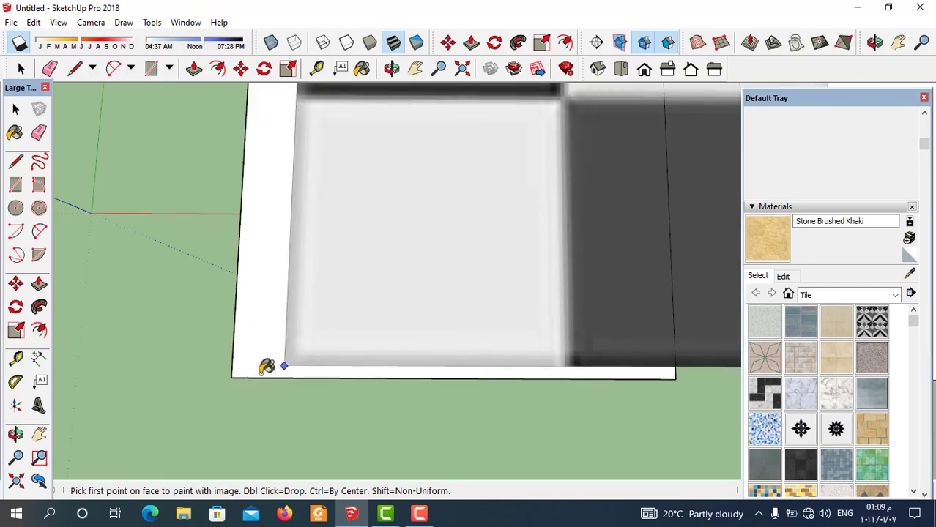
scroll(233, 372, up, 1)
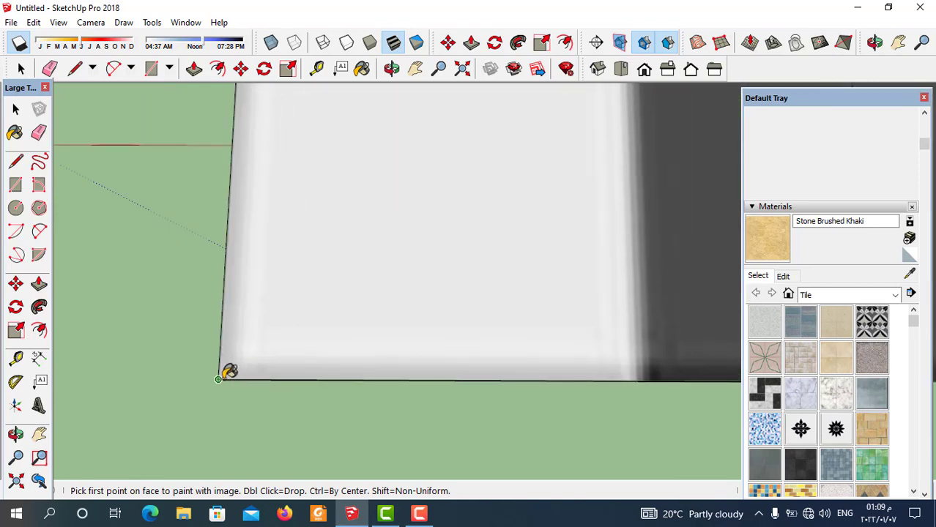
scroll(218, 379, down, 1)
click(218, 379)
- Set the checker tile size so the pattern repeats across the left rectangle
scroll(289, 333, down, 1)
scroll(292, 334, down, 1)
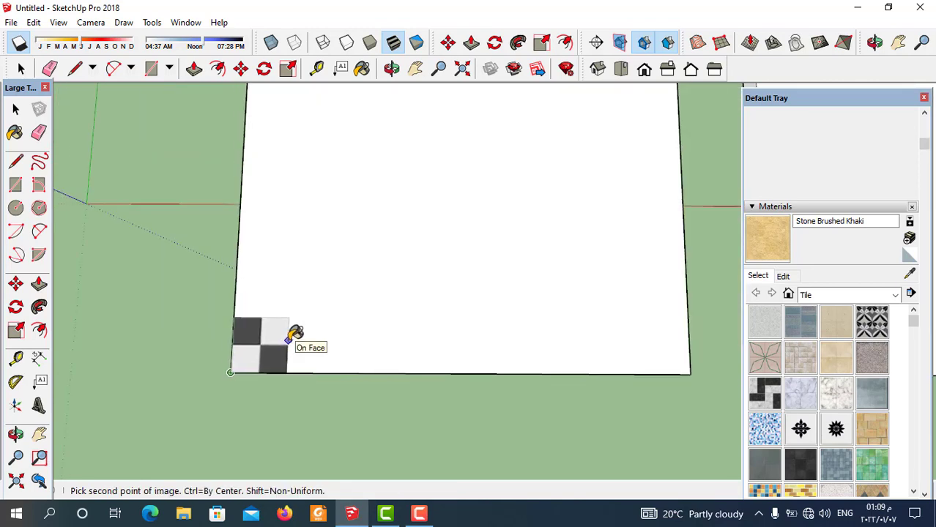
scroll(295, 332, down, 1)
scroll(301, 328, down, 1)
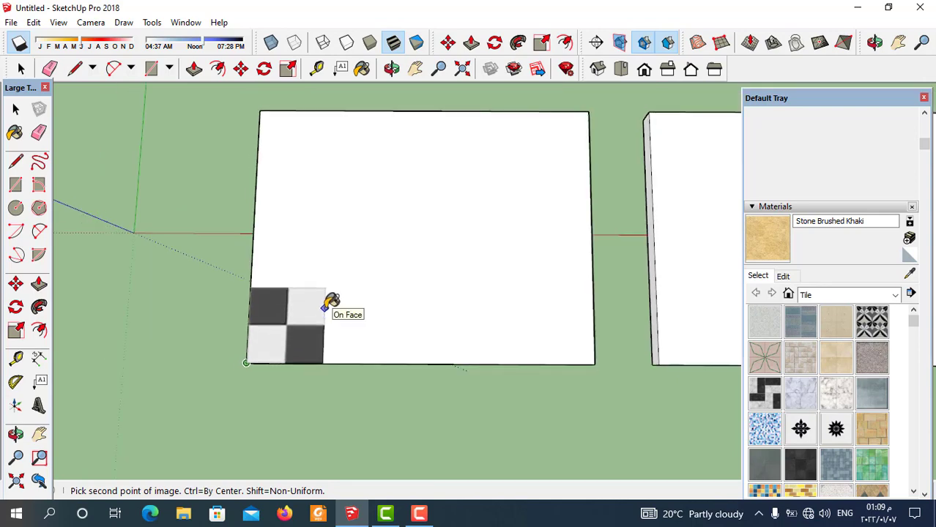
click(324, 307)
scroll(378, 365, down, 1)
- Deselect the checker face and activate the Paint Bucket tool
scroll(416, 378, down, 1)
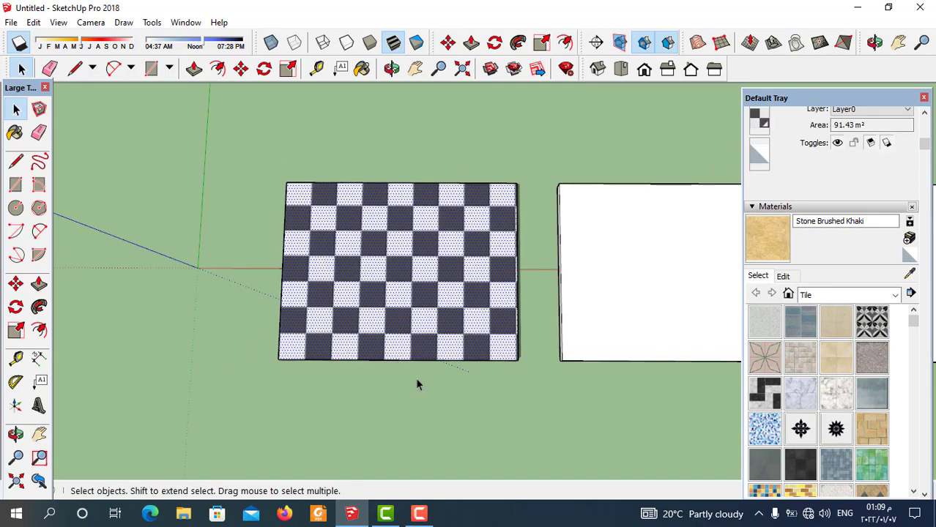
click(457, 396)
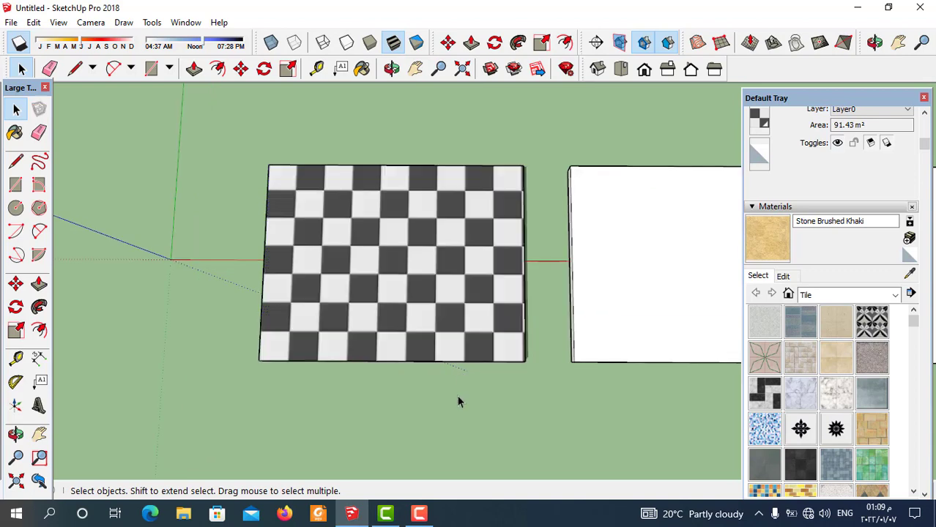
scroll(507, 299, up, 1)
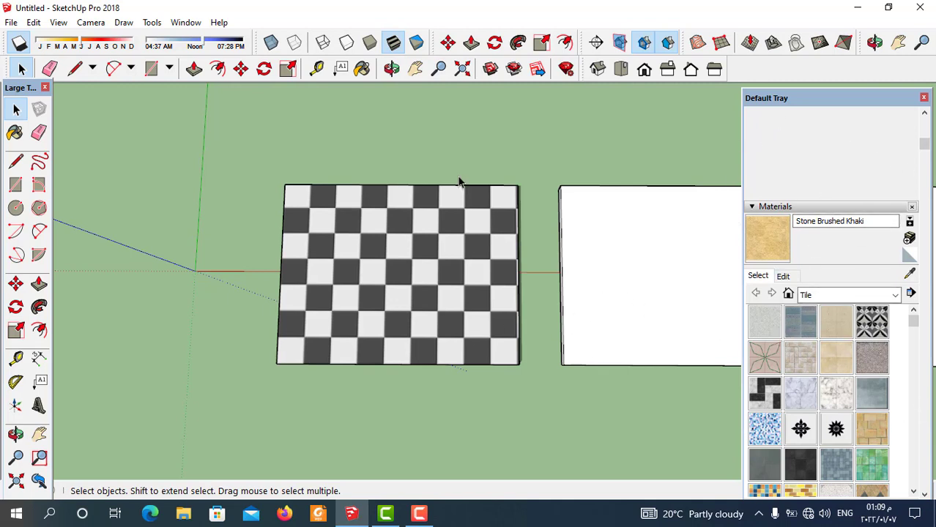
click(361, 70)
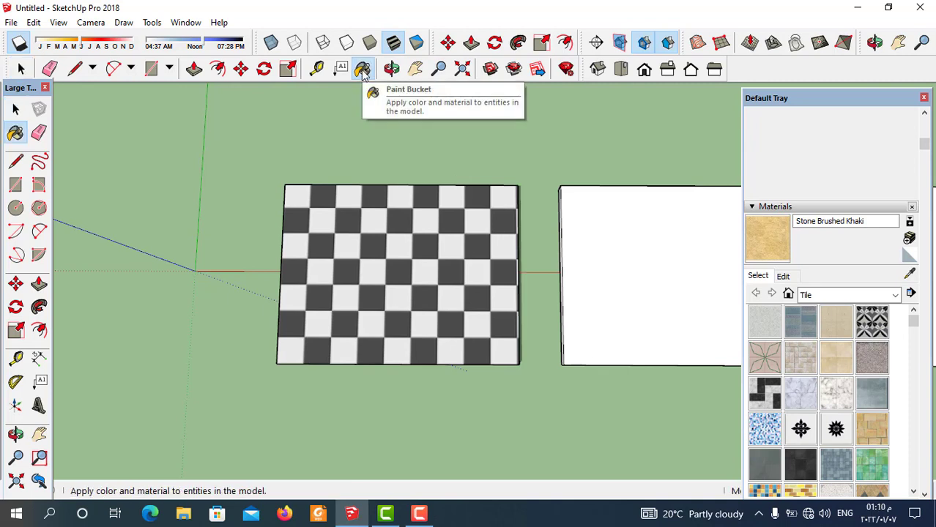
- Sample Black and White Tile from the left face and list the In Model materials
key(alt)
alt+click(479, 276)
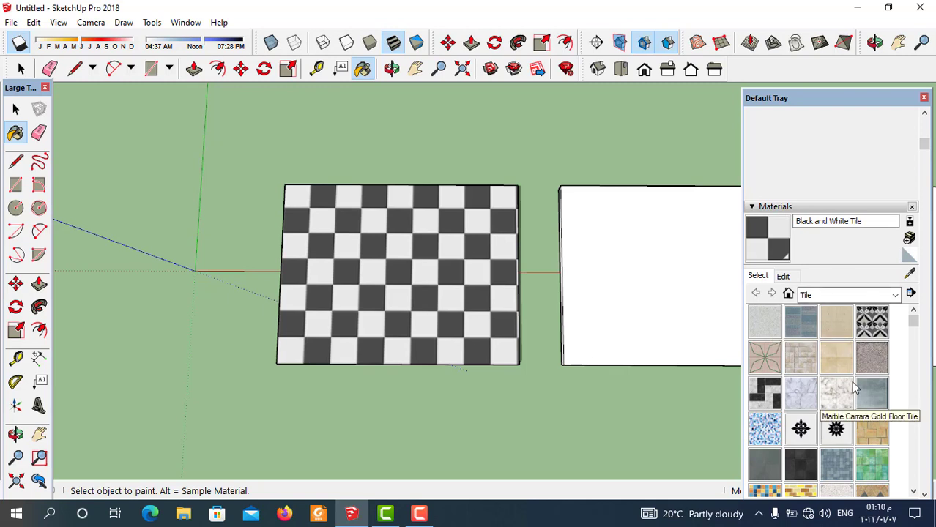
click(788, 294)
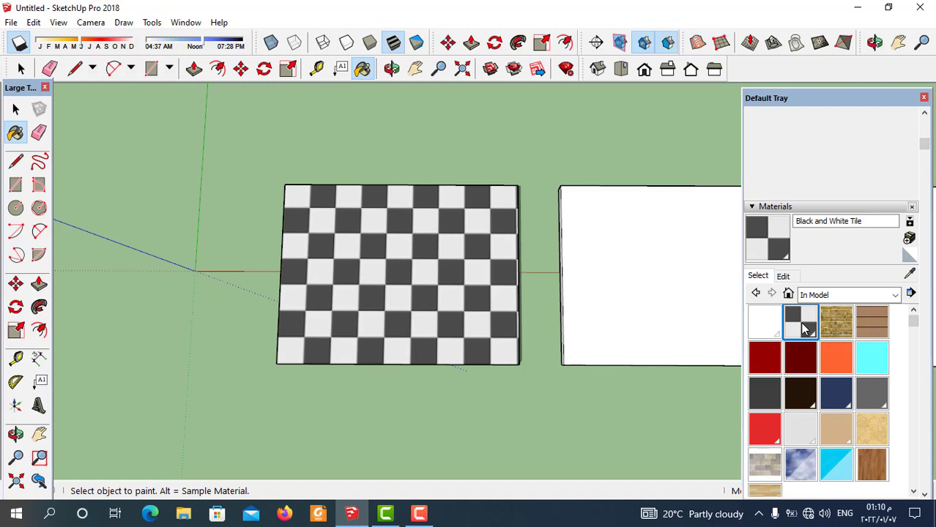
- In the Edit tab, preview the checker image and resize the texture from 2.41 m to 0.60 m
click(783, 276)
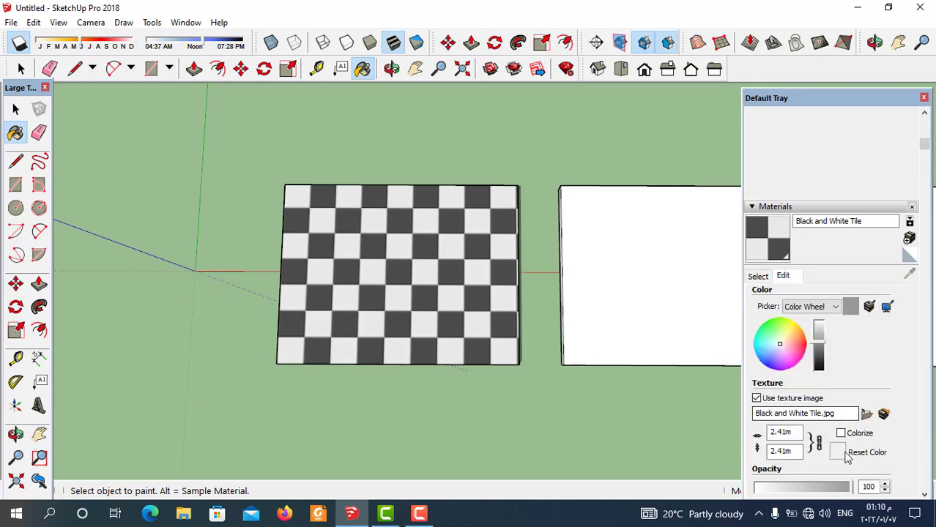
click(884, 415)
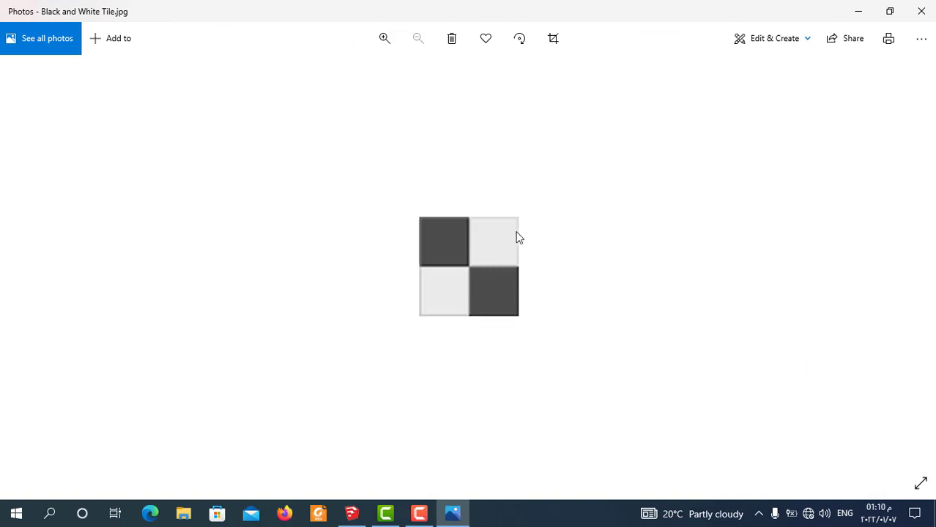
click(921, 11)
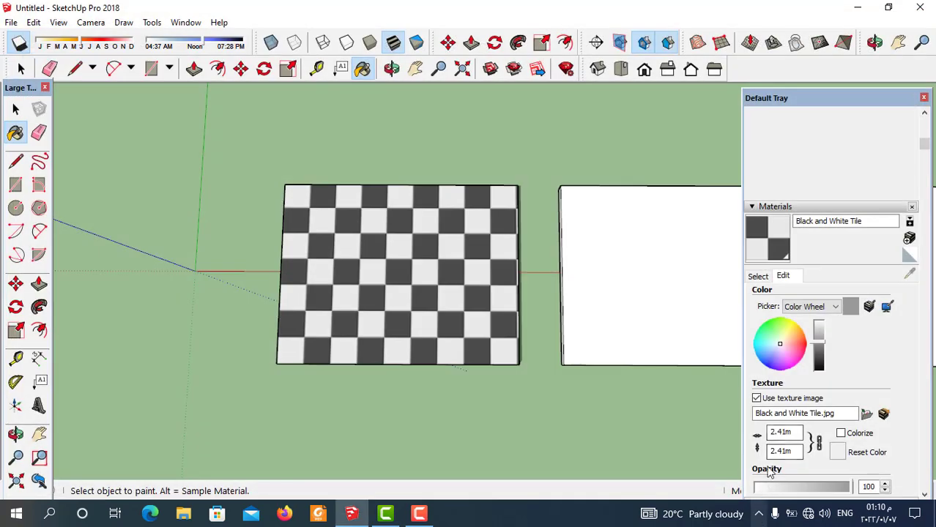
drag(795, 445, 753, 467)
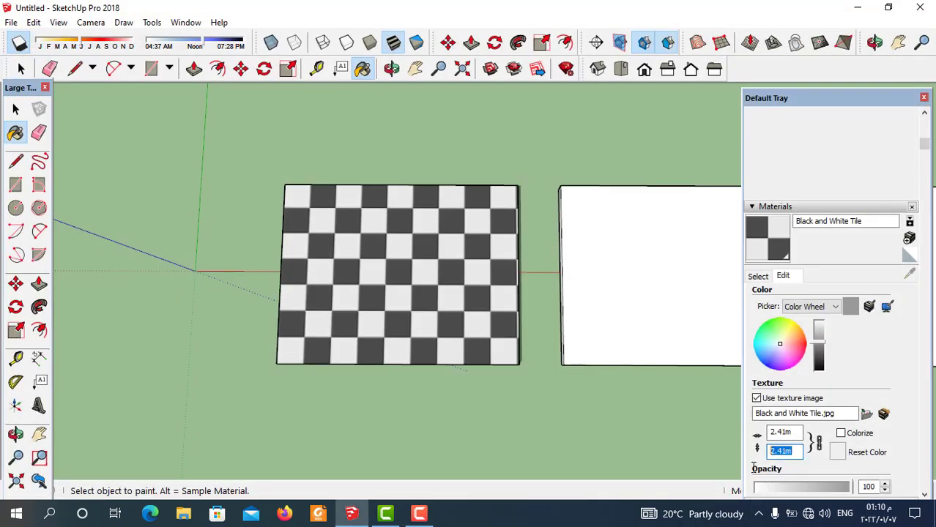
text(.6)
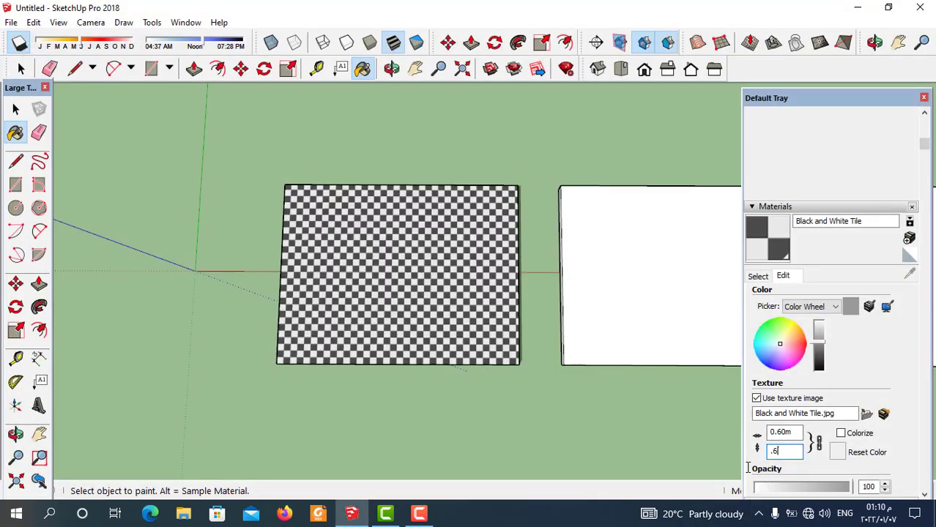
click(791, 431)
scroll(461, 351, up, 2)
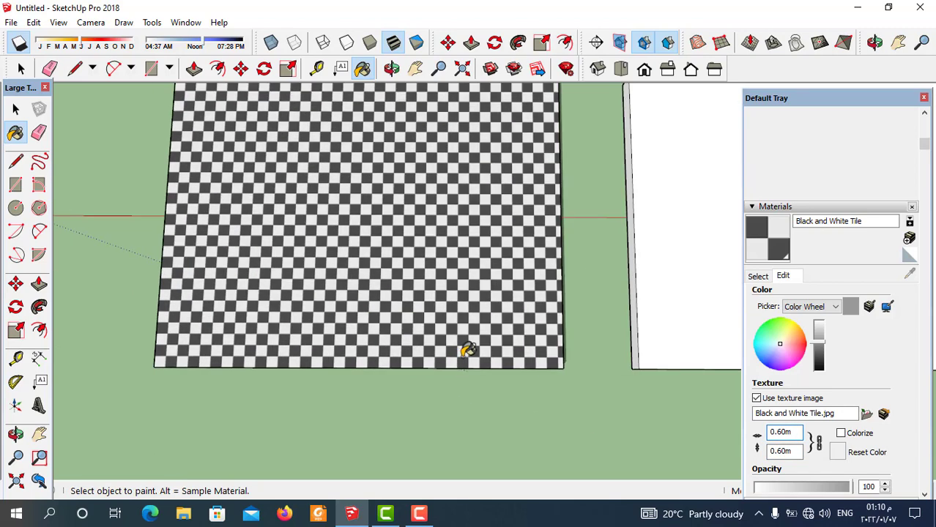
scroll(487, 350, up, 2)
scroll(513, 352, up, 2)
scroll(448, 366, down, 2)
scroll(527, 352, down, 2)
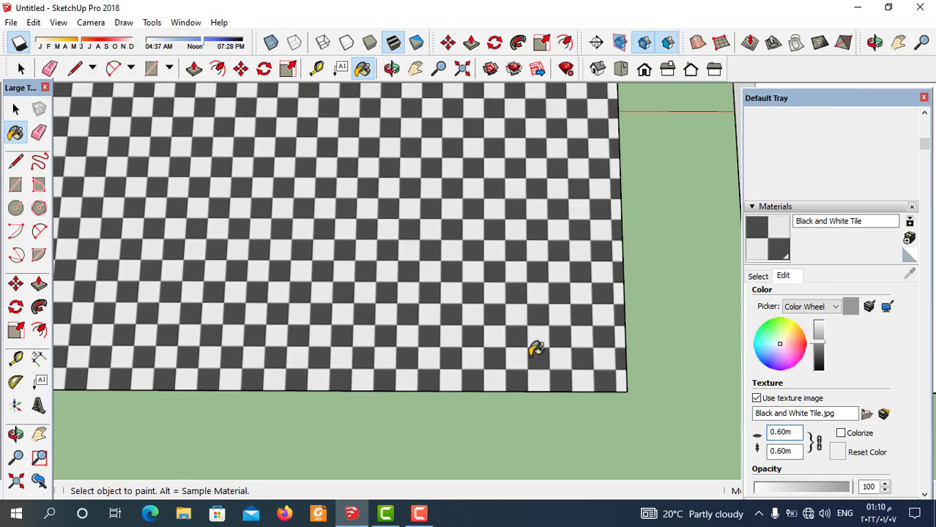
scroll(541, 356, up, 2)
scroll(484, 390, down, 1)
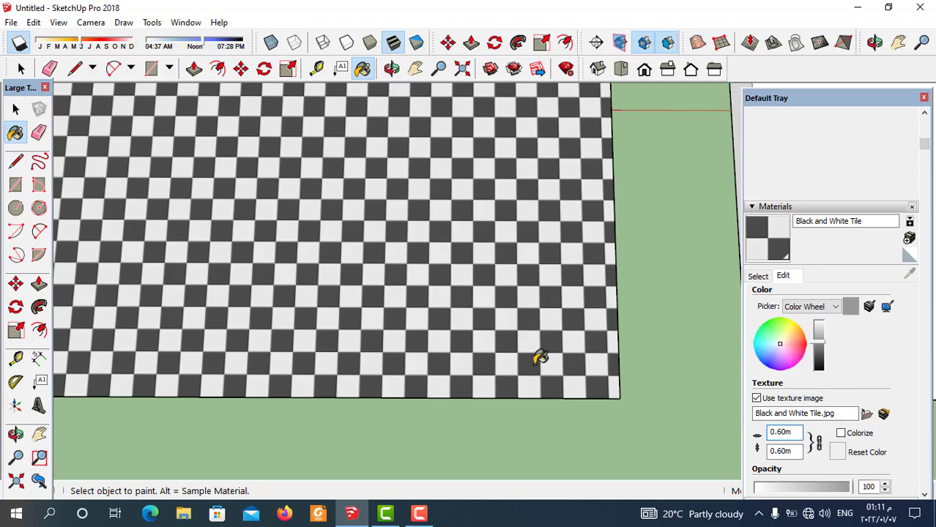
scroll(547, 429, down, 2)
scroll(528, 398, down, 3)
scroll(459, 418, down, 2)
scroll(564, 389, up, 3)
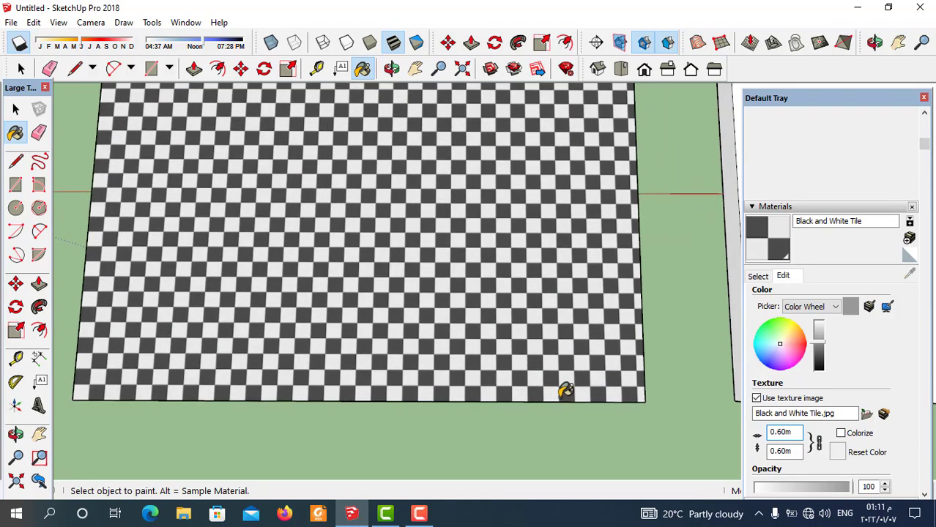
scroll(563, 389, up, 2)
scroll(564, 389, up, 2)
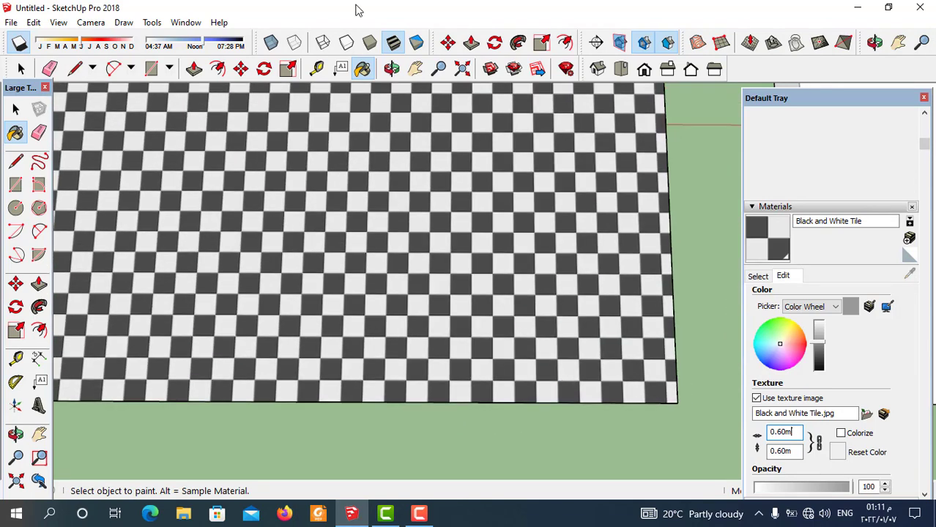
click(316, 68)
scroll(501, 389, up, 2)
scroll(499, 390, up, 2)
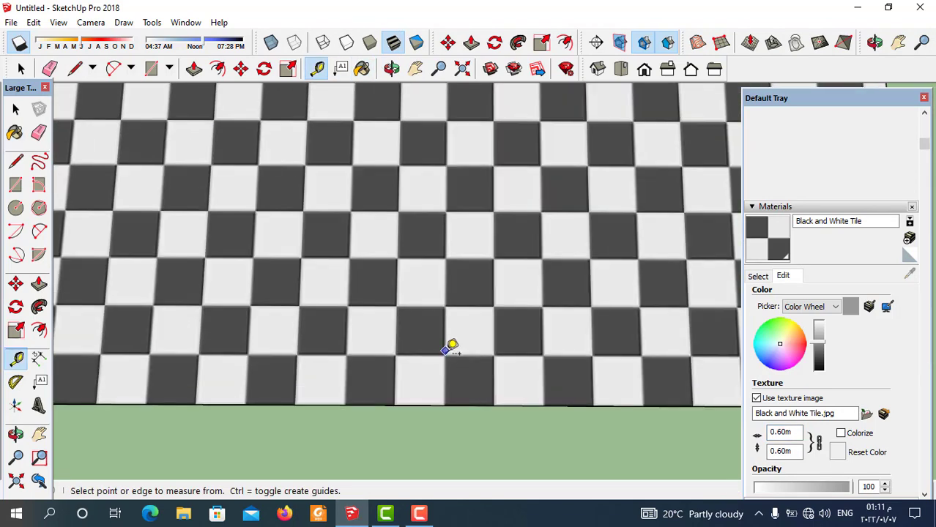
click(444, 354)
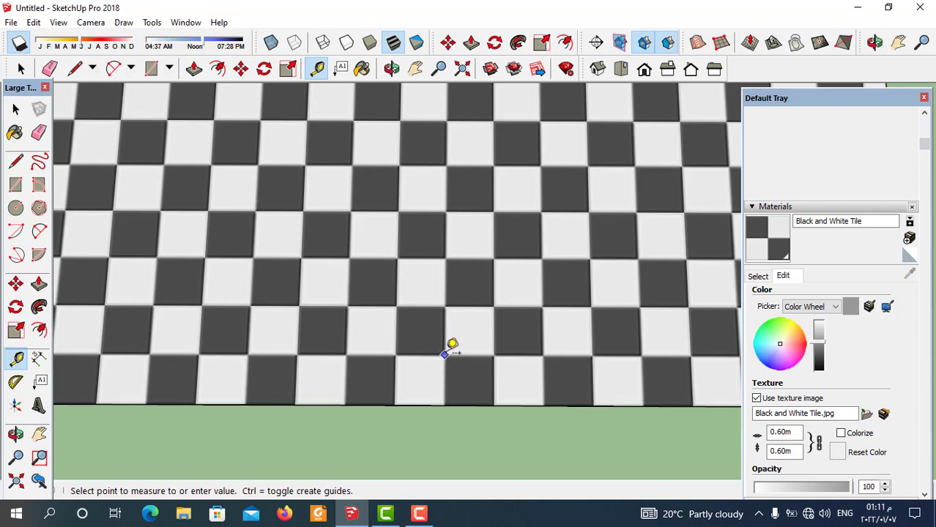
click(501, 342)
scroll(498, 352, down, 3)
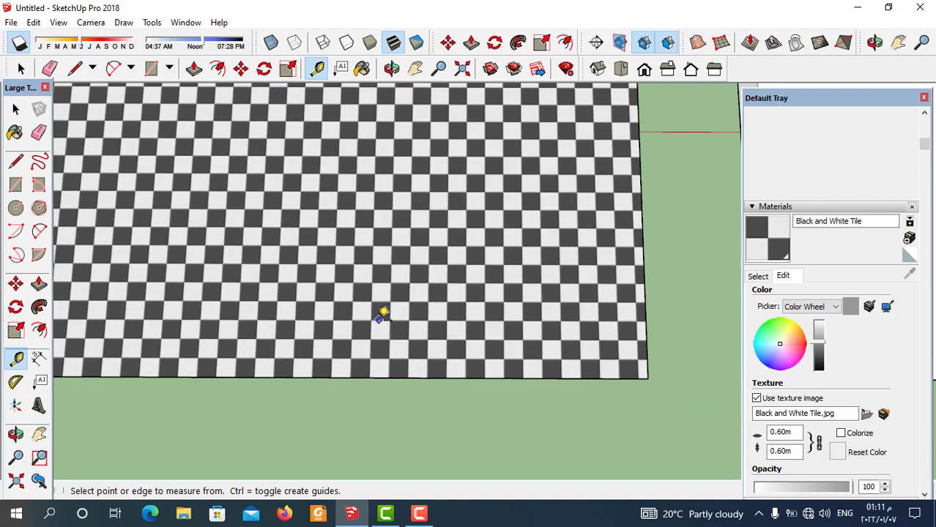
scroll(381, 312, down, 3)
click(21, 68)
scroll(371, 380, down, 3)
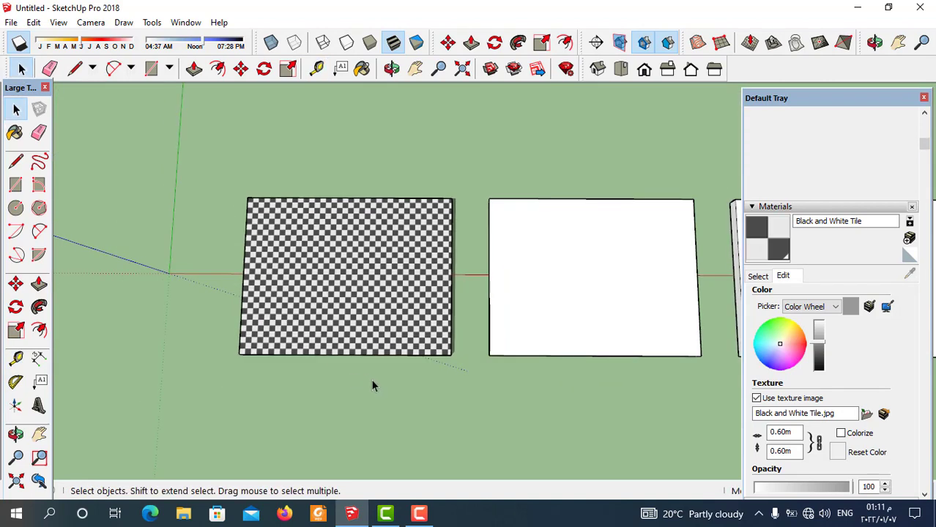
scroll(447, 376, down, 2)
scroll(454, 323, up, 2)
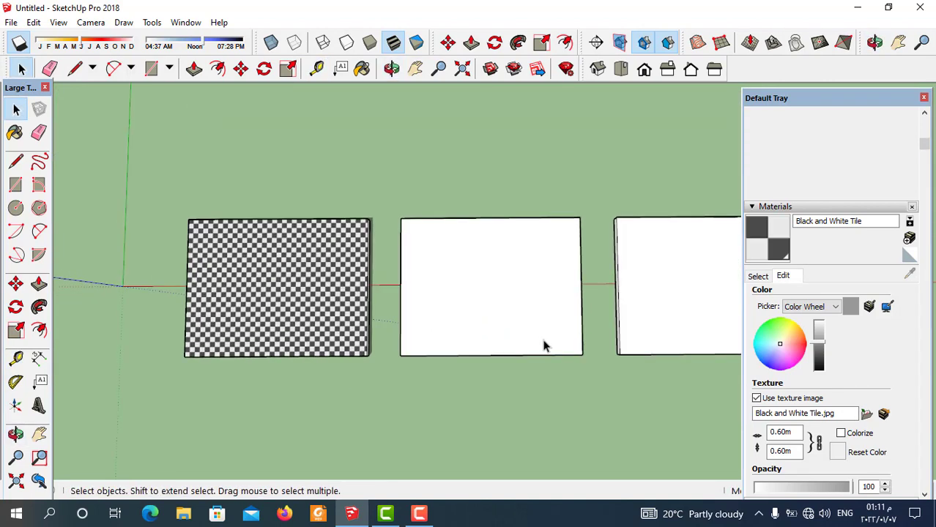
scroll(544, 345, up, 2)
scroll(478, 362, up, 2)
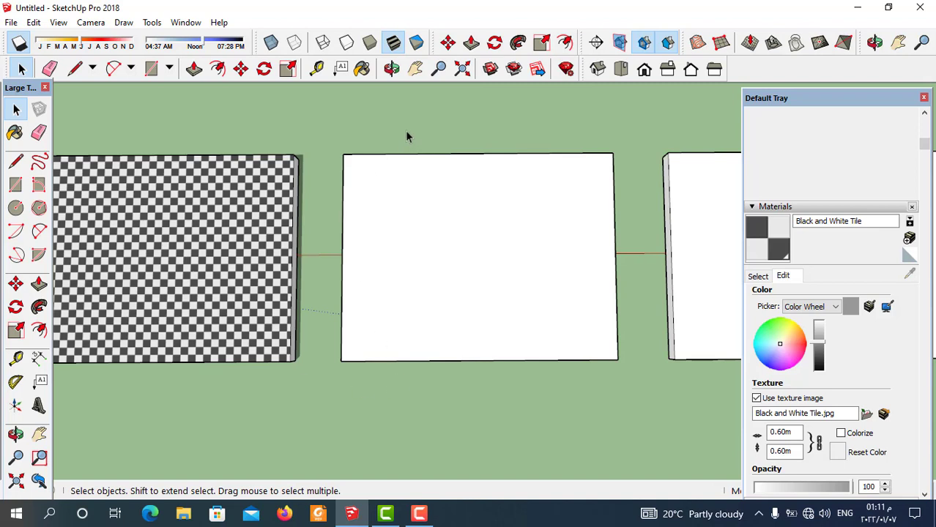
- With the Tape Measure, place a guide line just above and parallel to the middle panel's bottom edge
click(317, 71)
scroll(476, 349, up, 3)
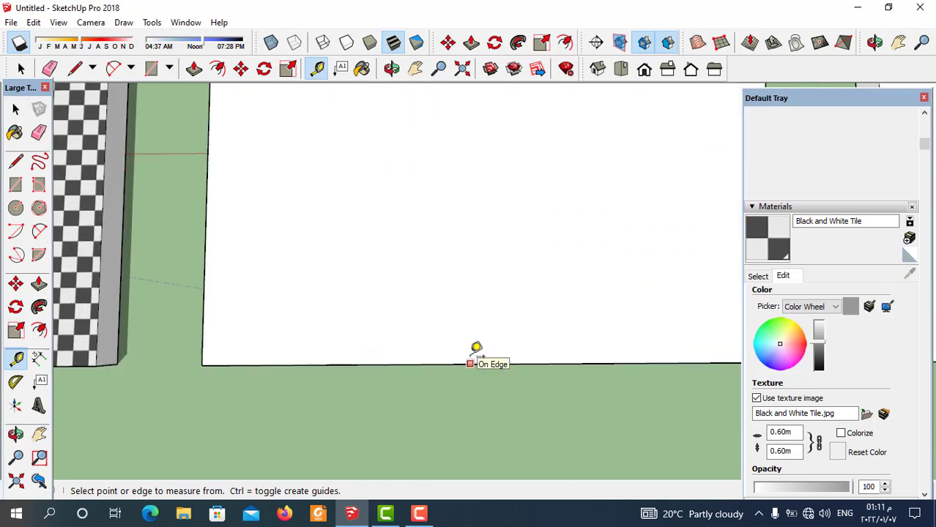
click(476, 364)
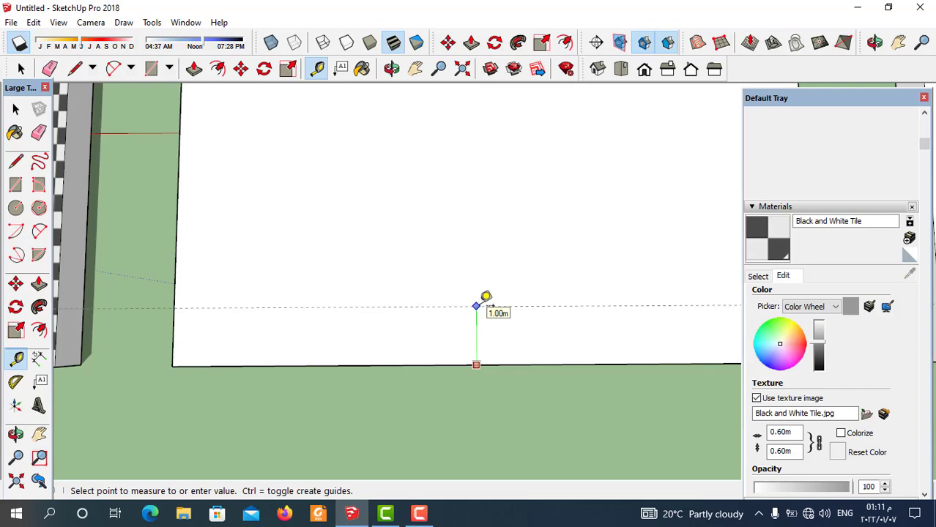
click(485, 298)
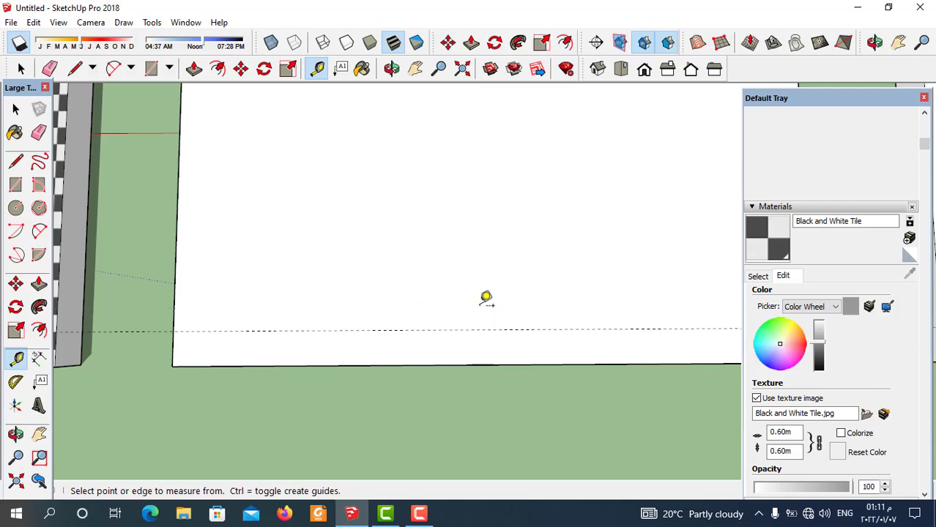
scroll(450, 341, down, 3)
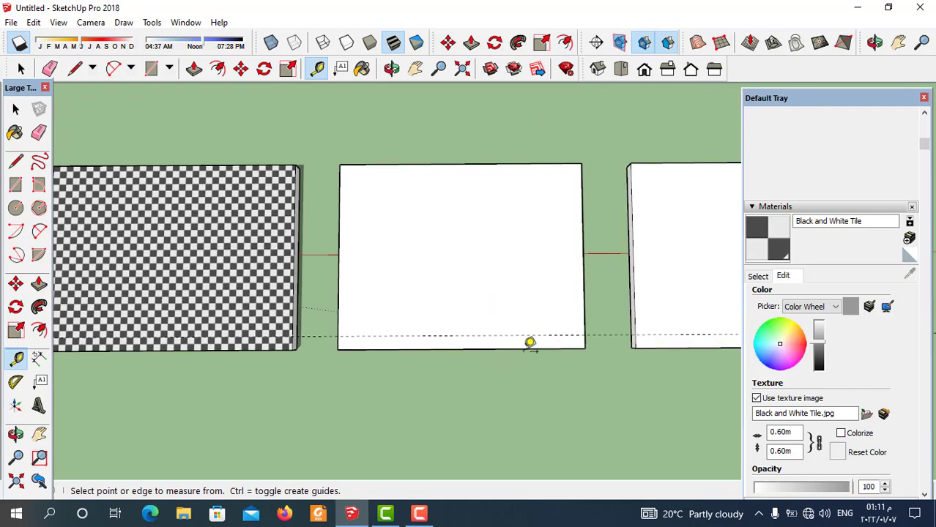
scroll(528, 344, up, 1)
scroll(553, 334, up, 1)
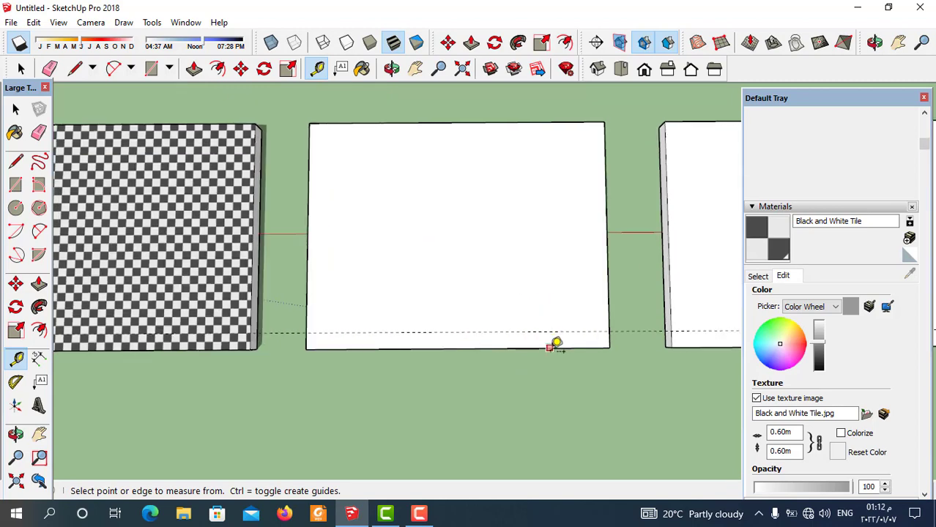
scroll(553, 337, up, 2)
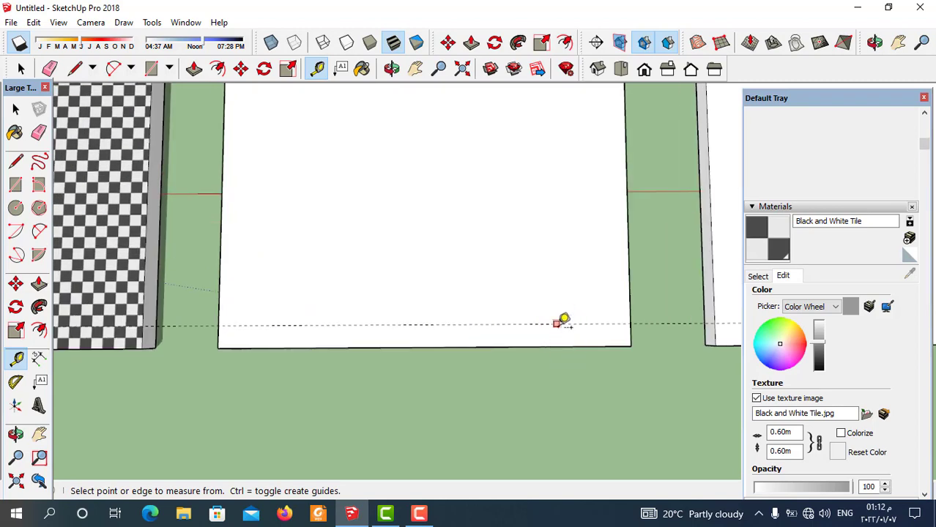
scroll(548, 334, down, 2)
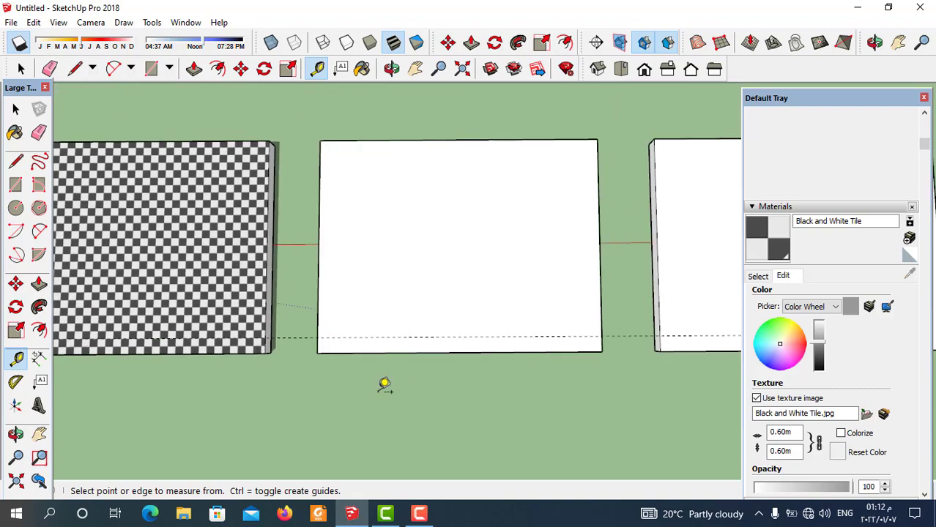
scroll(384, 382, down, 1)
scroll(564, 347, up, 1)
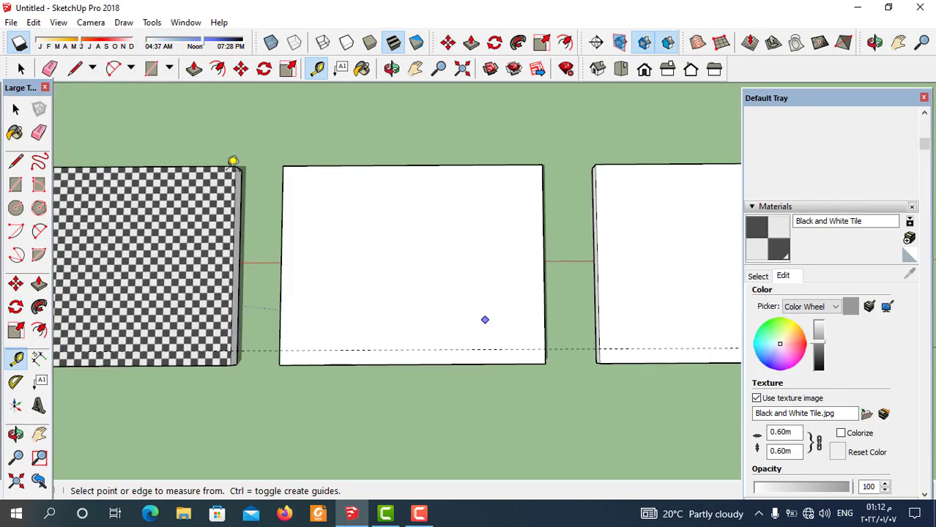
click(11, 22)
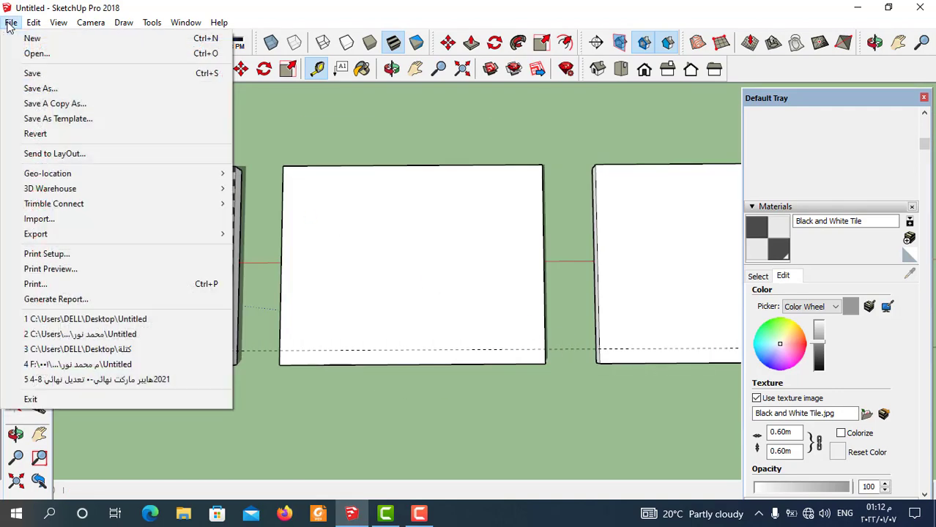
- Import Blue Tiles.jpg as a texture
click(52, 219)
click(477, 286)
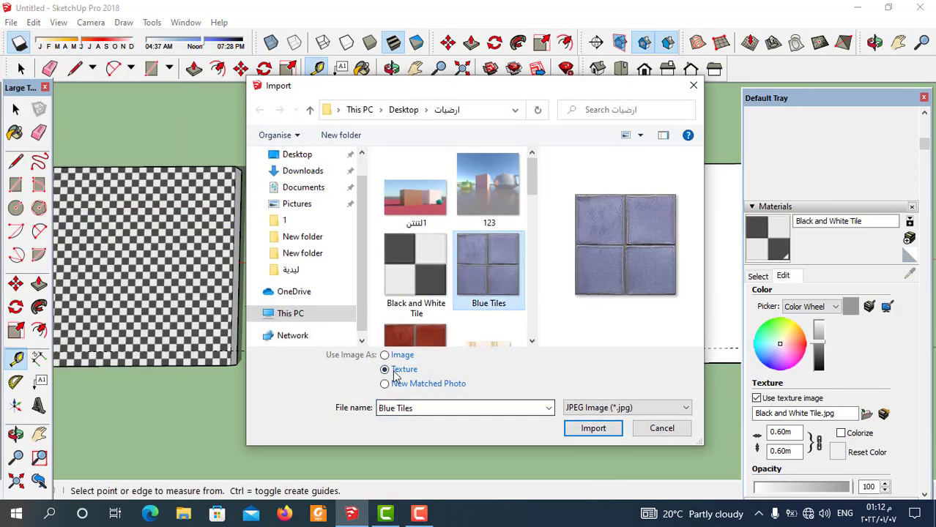
click(592, 428)
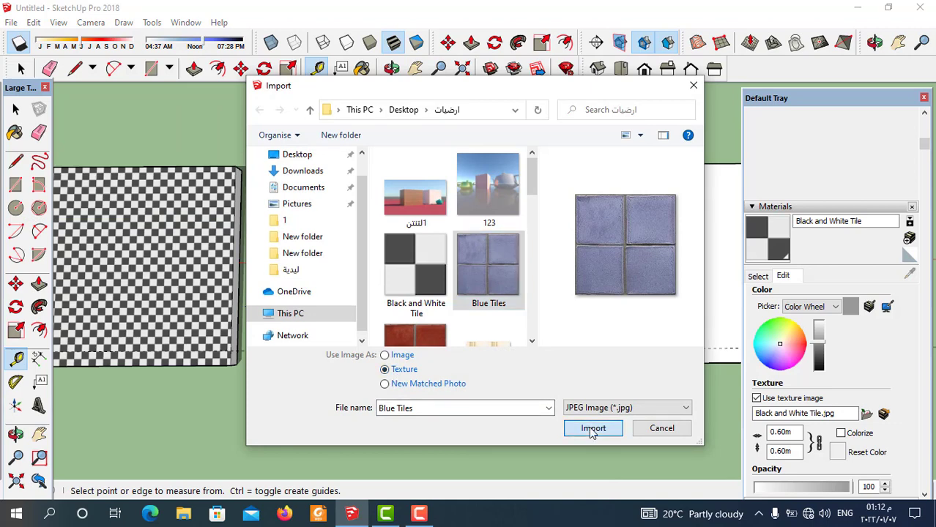
scroll(261, 366, up, 1)
scroll(294, 368, up, 3)
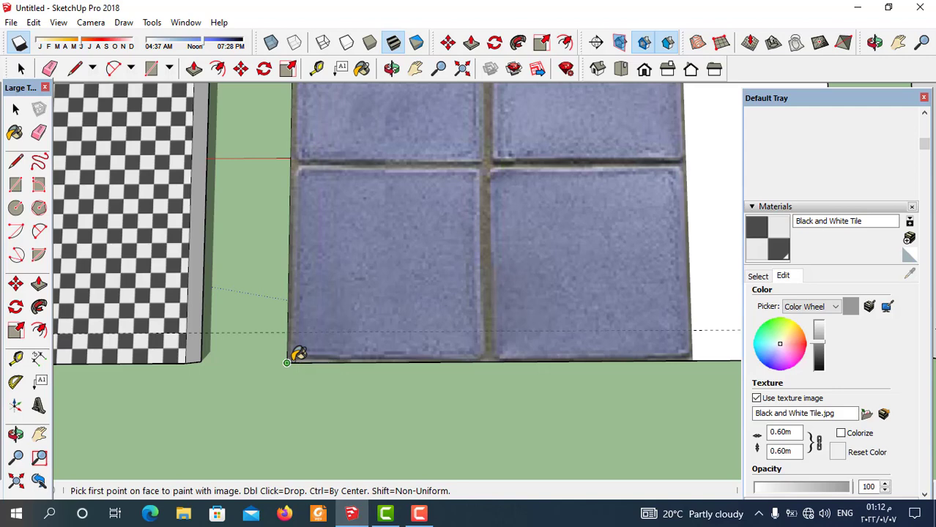
- Place the Blue Tiles texture from the middle panel's bottom-left corner so it tiles the whole face
click(287, 361)
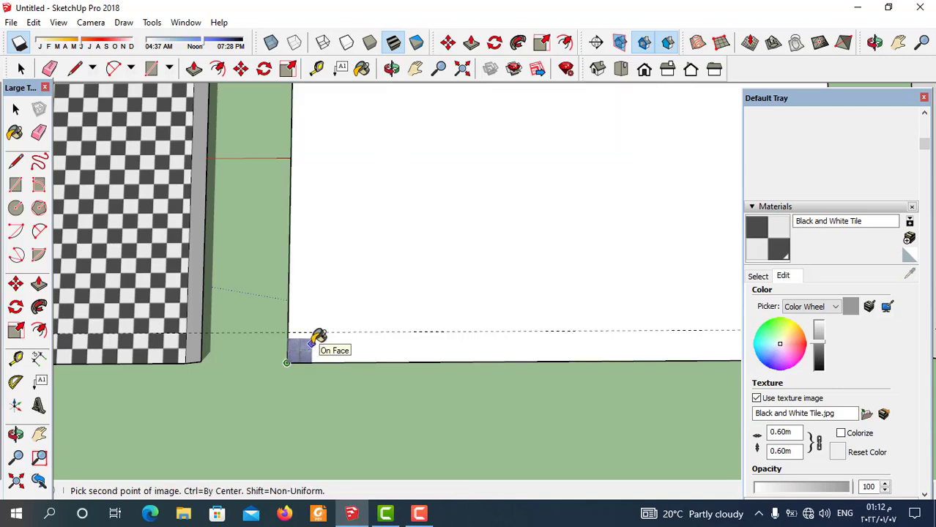
scroll(315, 339, up, 1)
scroll(315, 339, up, 1)
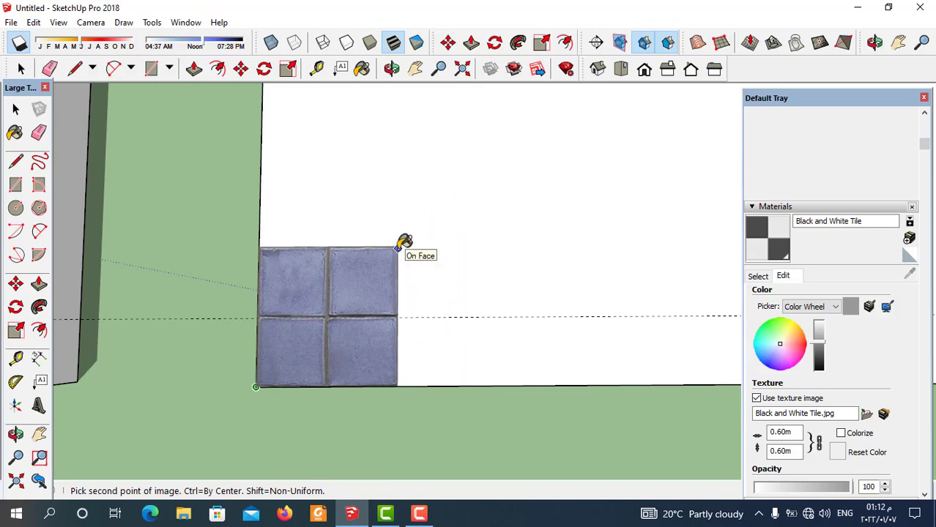
click(397, 249)
scroll(346, 345, down, 3)
- Deselect the middle face and zoom in on its large blue tiles and grout lines
scroll(351, 340, down, 2)
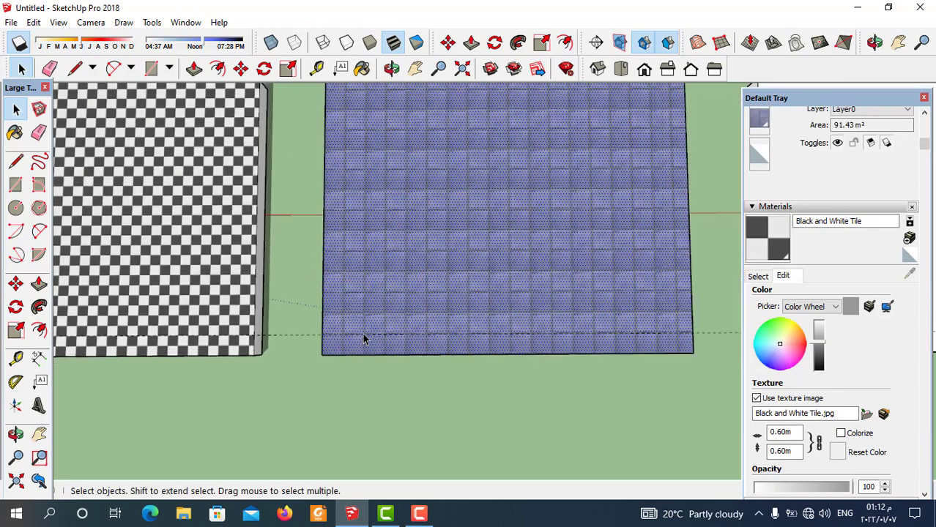
scroll(362, 338, down, 2)
scroll(647, 211, up, 2)
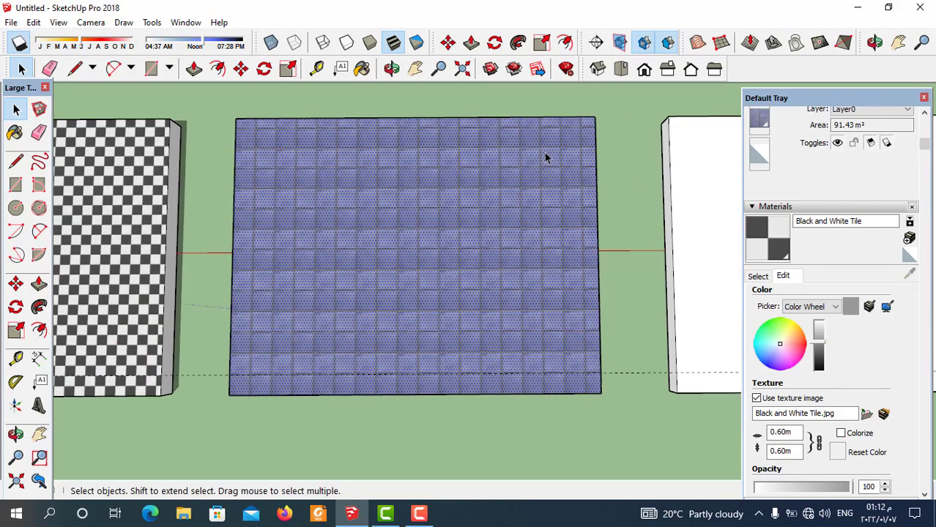
scroll(388, 402, up, 2)
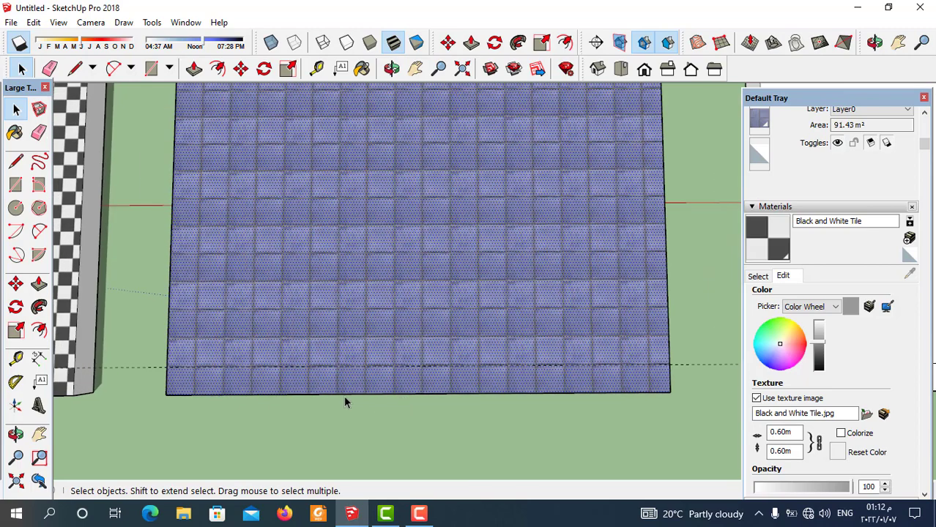
scroll(198, 392, up, 2)
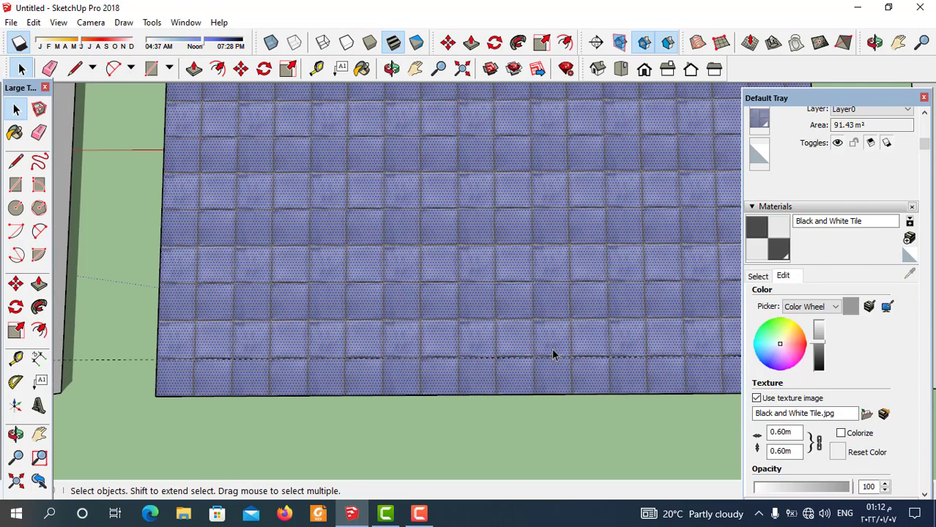
scroll(385, 371, down, 2)
scroll(389, 368, down, 1)
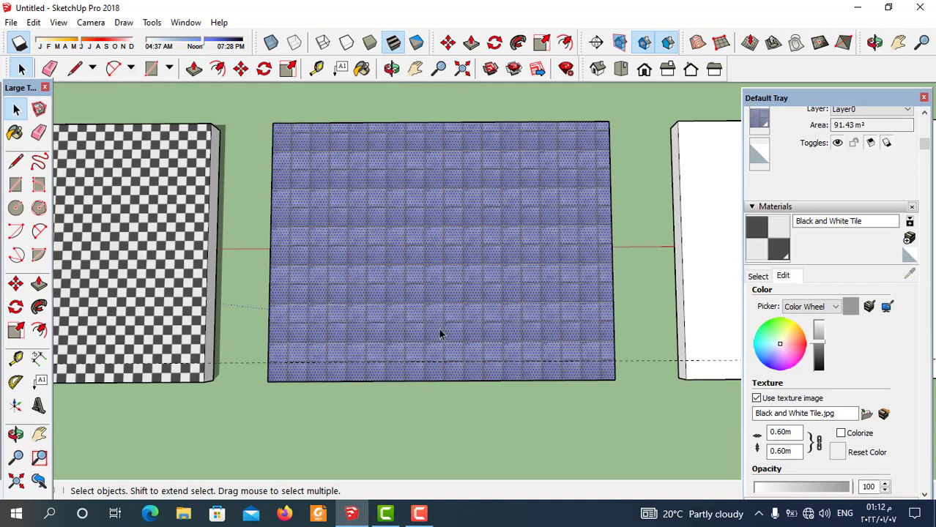
scroll(439, 334, down, 1)
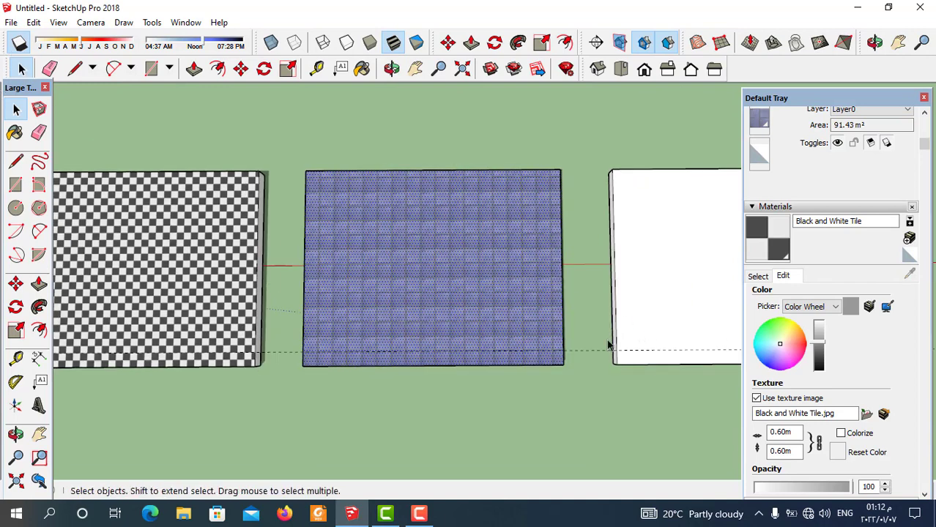
drag(582, 405, 580, 400)
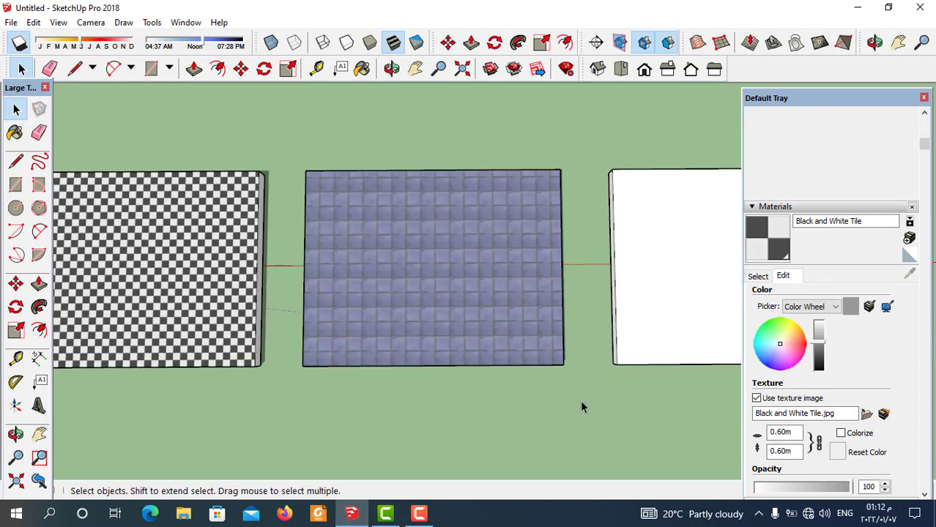
scroll(522, 364, up, 2)
scroll(454, 315, up, 2)
scroll(417, 352, up, 1)
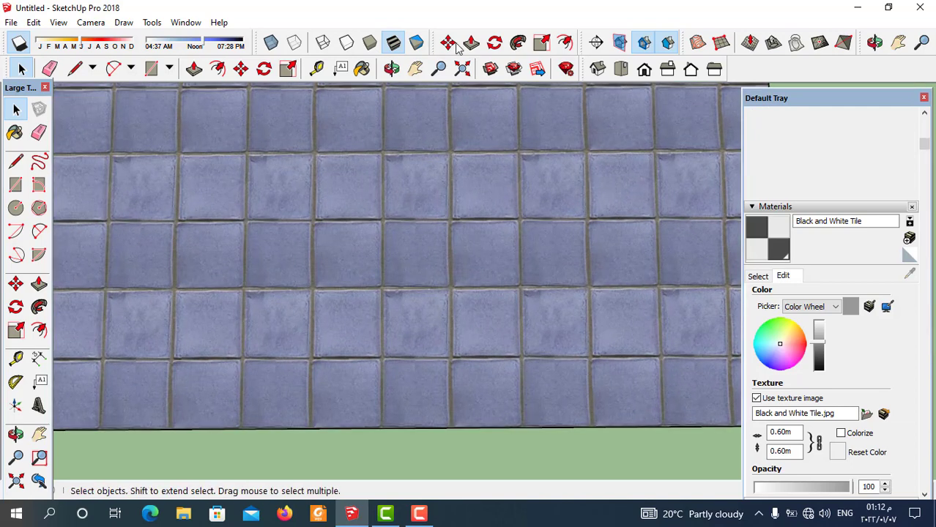
scroll(405, 381, up, 2)
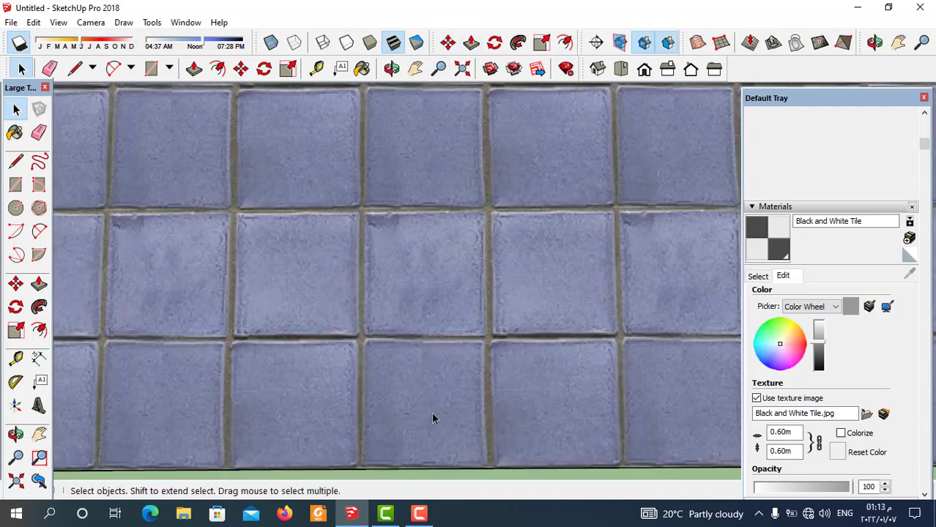
click(315, 69)
scroll(372, 359, up, 1)
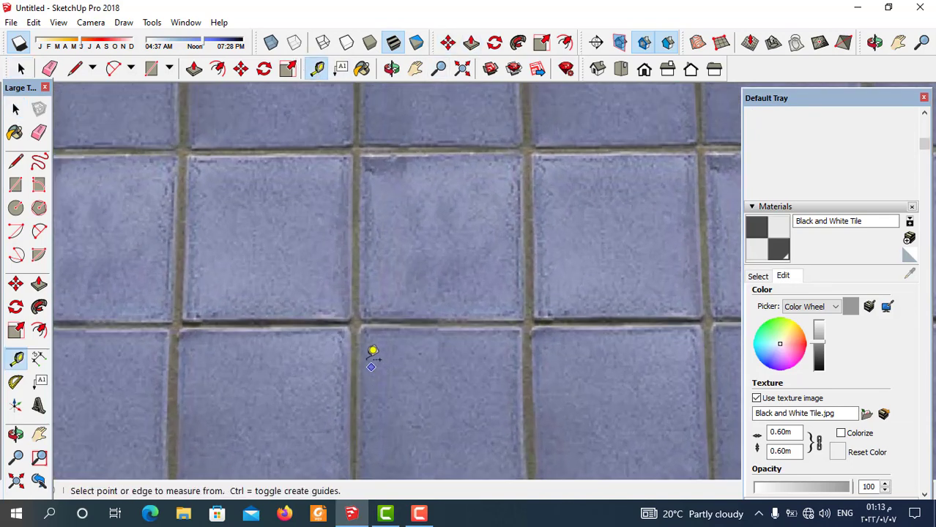
click(356, 323)
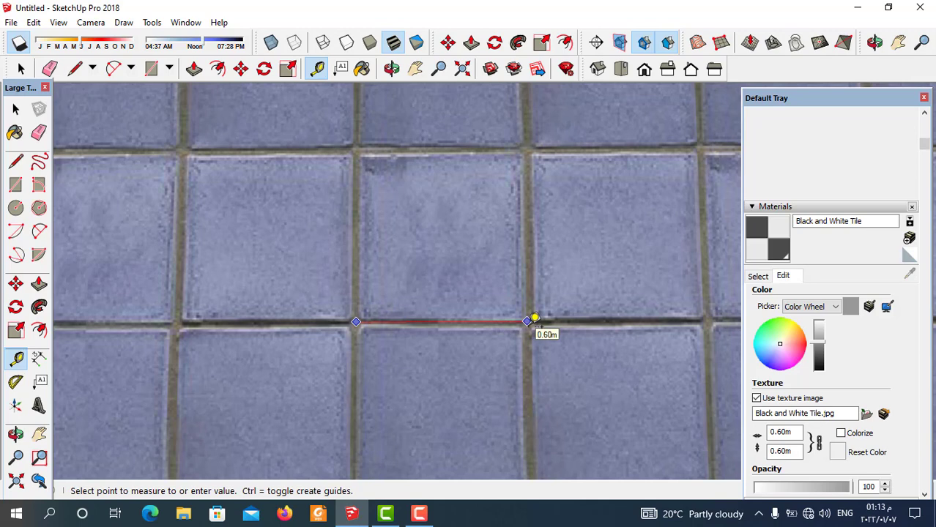
scroll(483, 206, down, 2)
scroll(439, 308, down, 2)
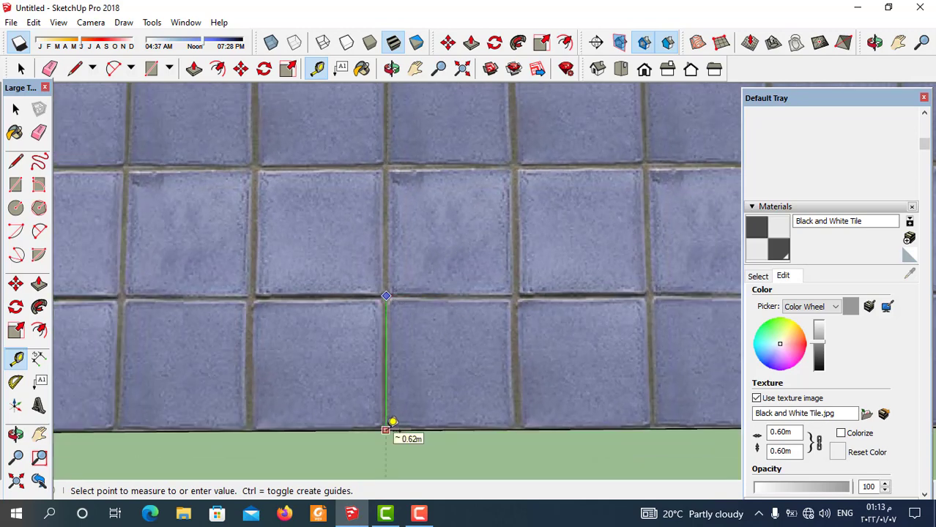
click(392, 422)
scroll(407, 390, down, 2)
scroll(407, 393, down, 2)
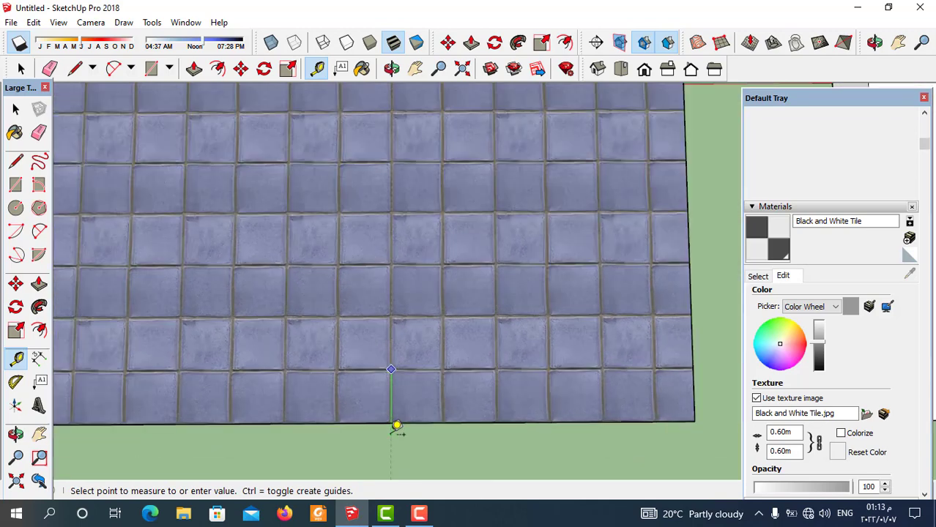
scroll(469, 369, down, 2)
scroll(513, 358, down, 2)
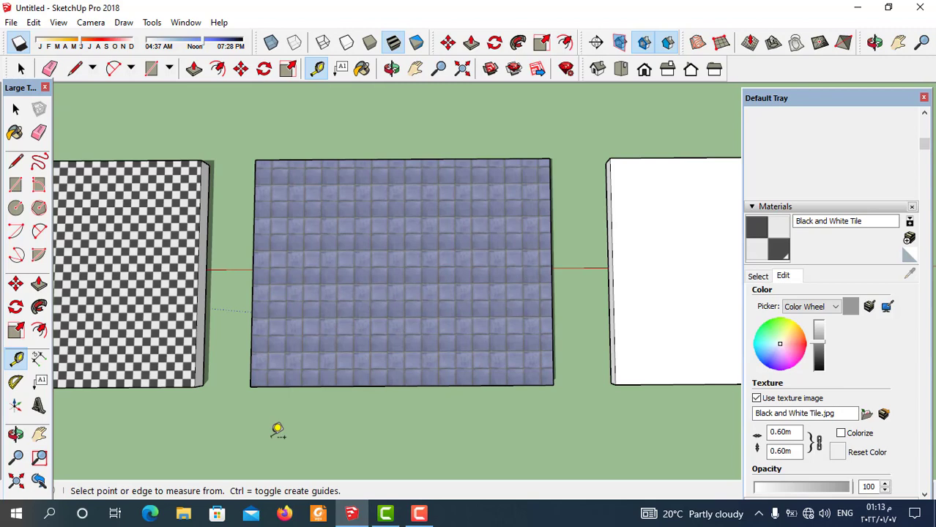
scroll(320, 370, down, 3)
scroll(403, 333, down, 1)
scroll(391, 347, up, 2)
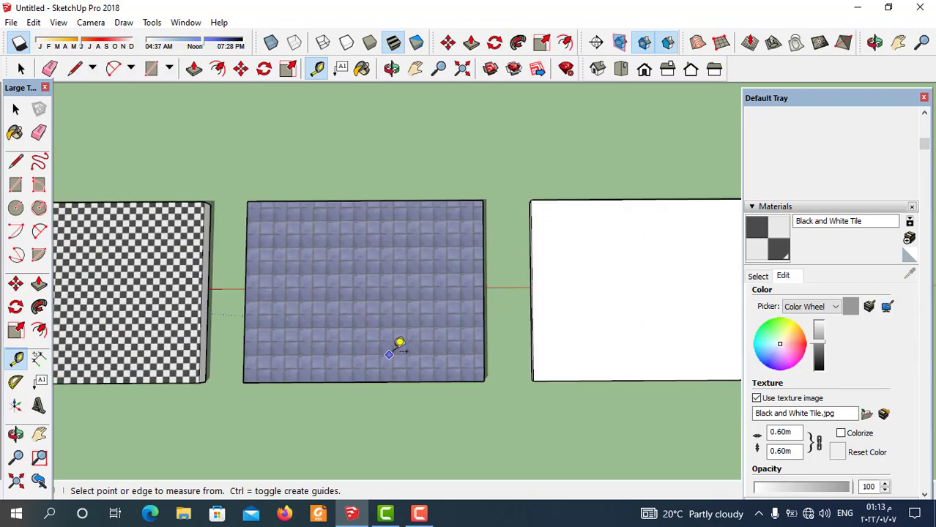
scroll(424, 351, up, 1)
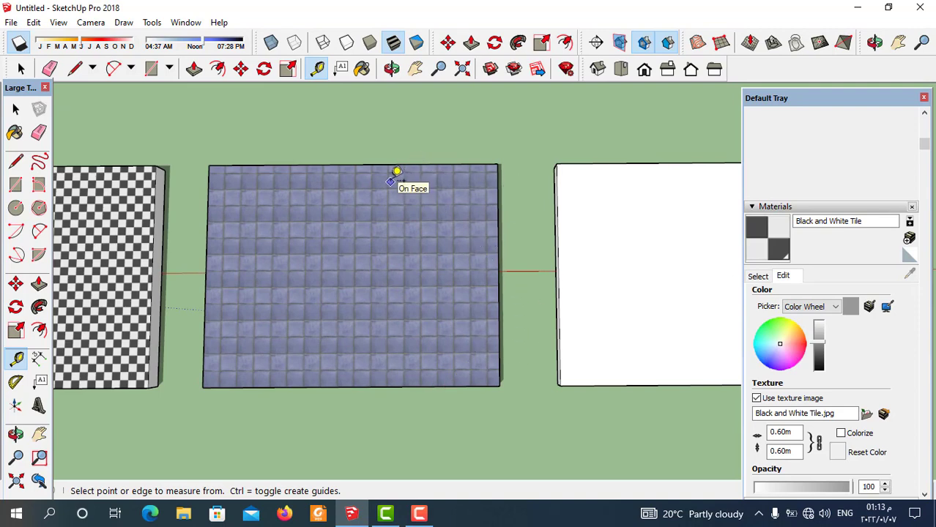
scroll(409, 286, down, 1)
scroll(432, 304, down, 1)
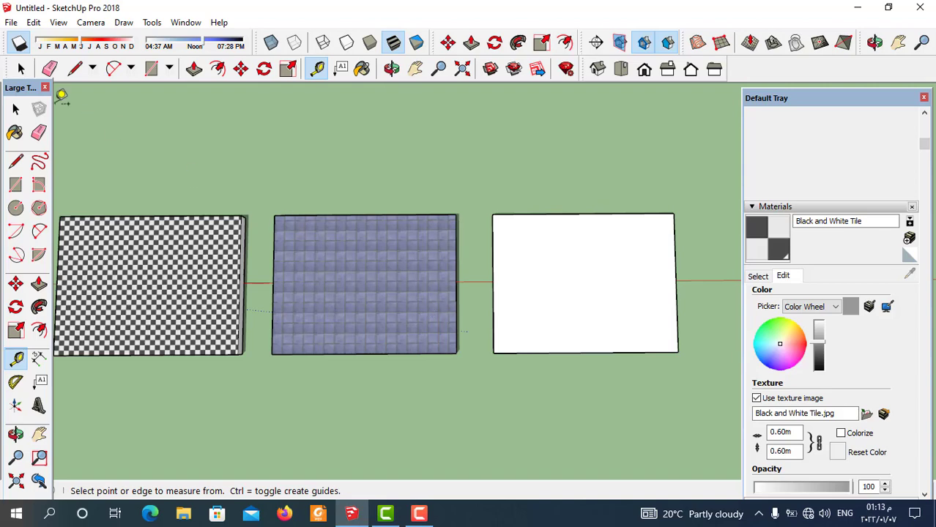
click(21, 68)
scroll(361, 397, down, 1)
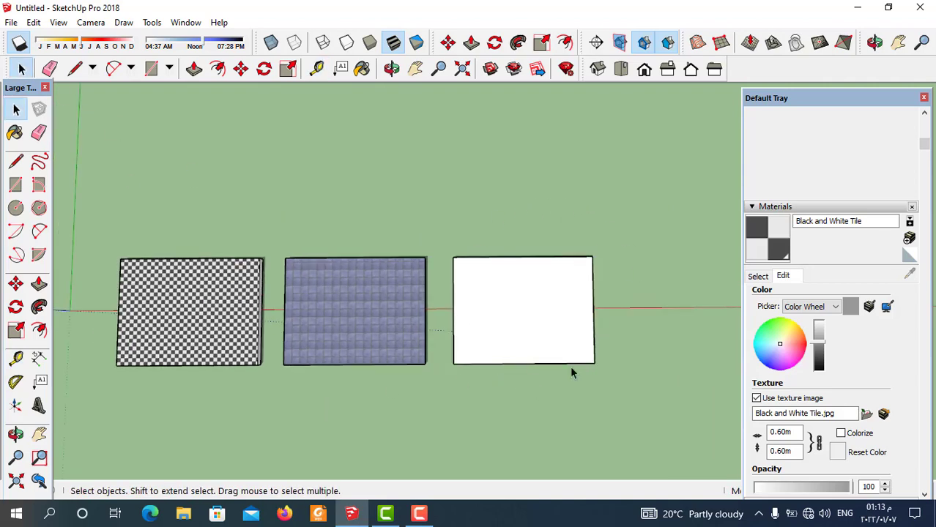
- Import Brown Tiles.jpg as a texture, anchored at the right face's lower-left corner and sized to fill it
scroll(615, 326, up, 1)
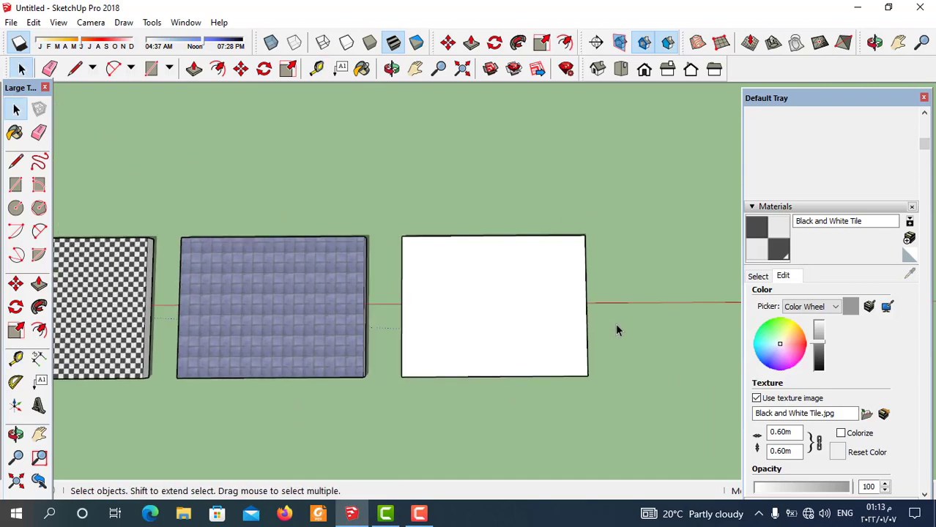
scroll(600, 339, up, 1)
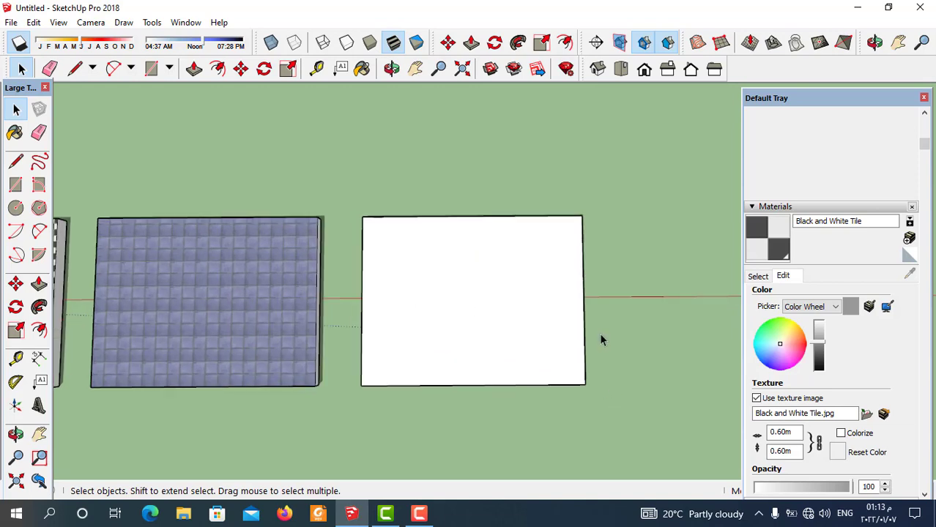
click(11, 22)
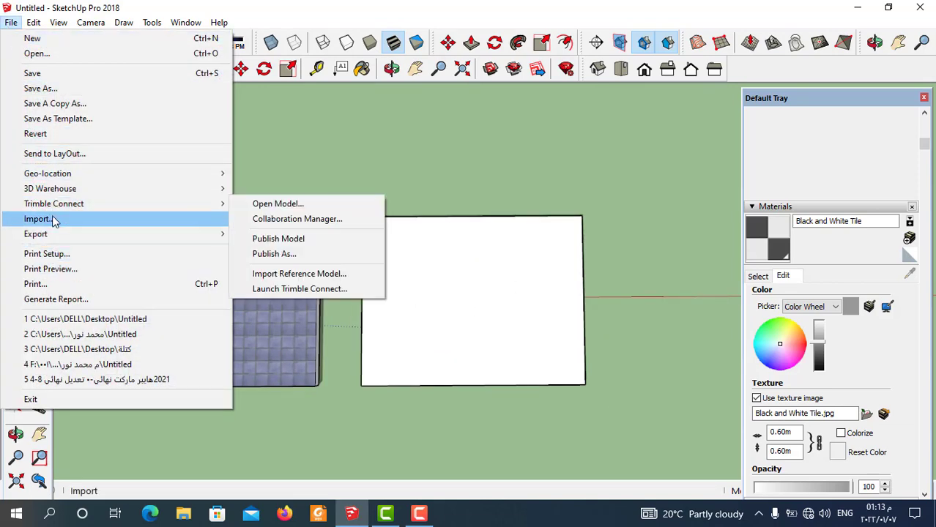
click(52, 219)
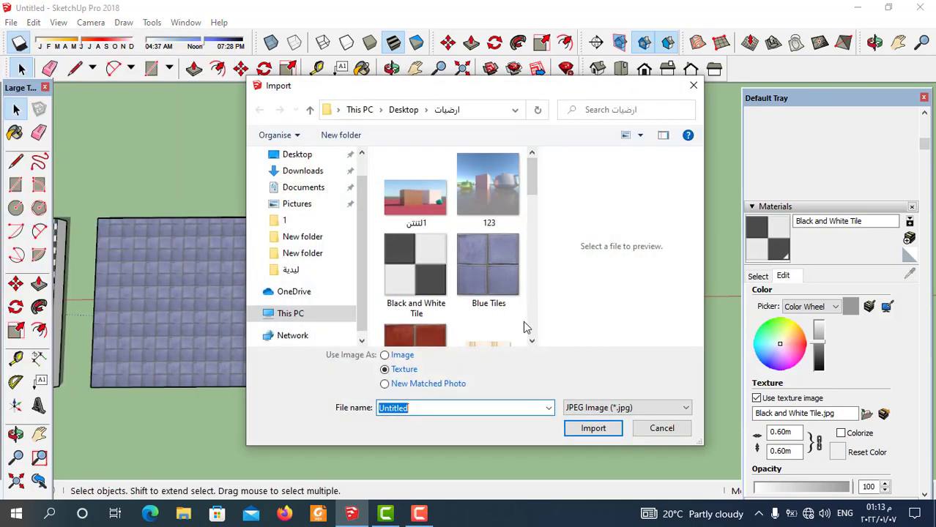
click(422, 333)
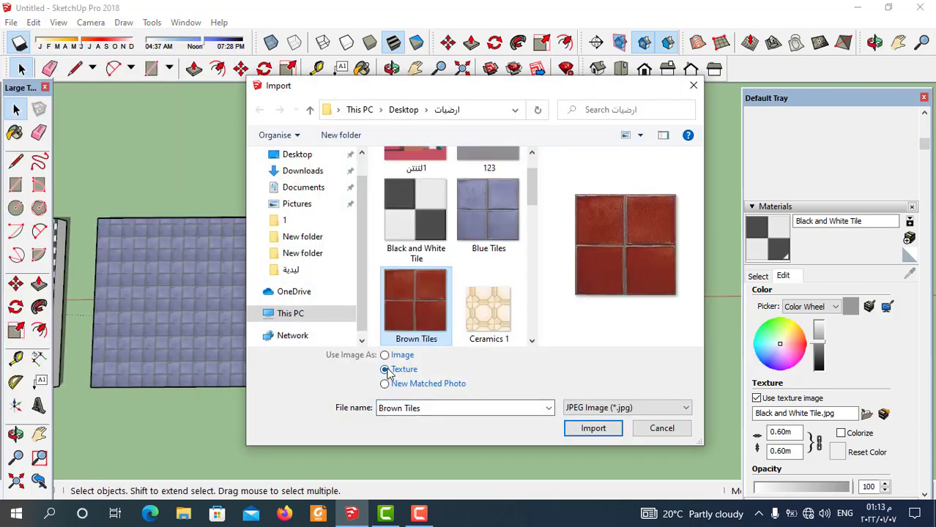
click(593, 428)
scroll(515, 350, up, 1)
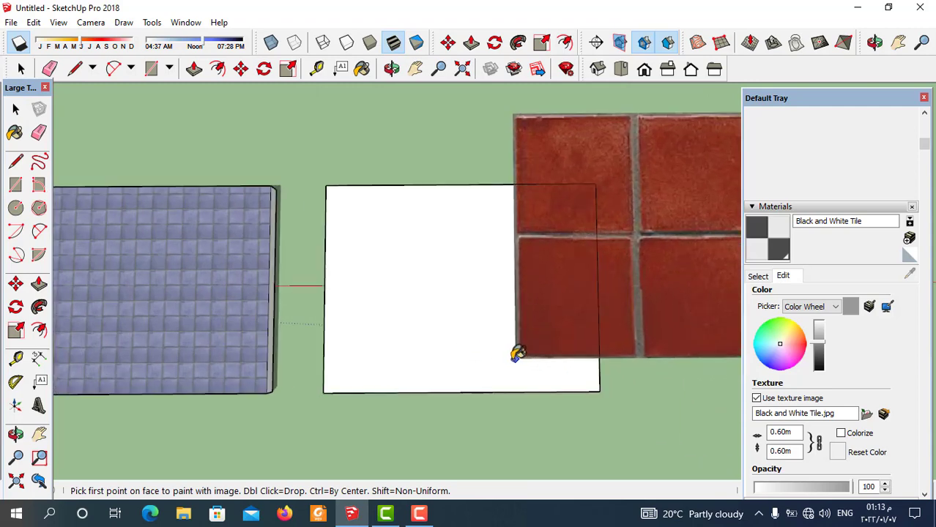
scroll(498, 366, up, 1)
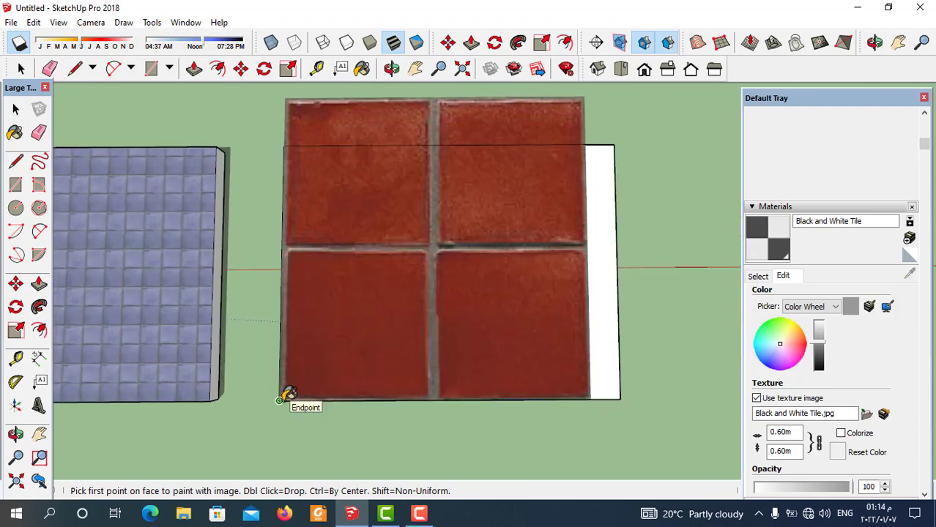
click(279, 401)
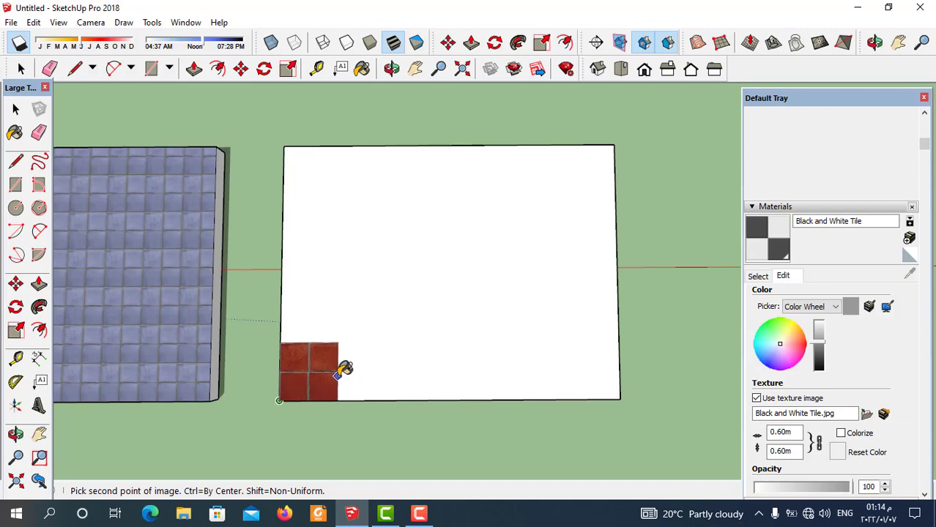
click(338, 375)
scroll(556, 322, down, 1)
scroll(556, 322, down, 1)
scroll(500, 298, down, 1)
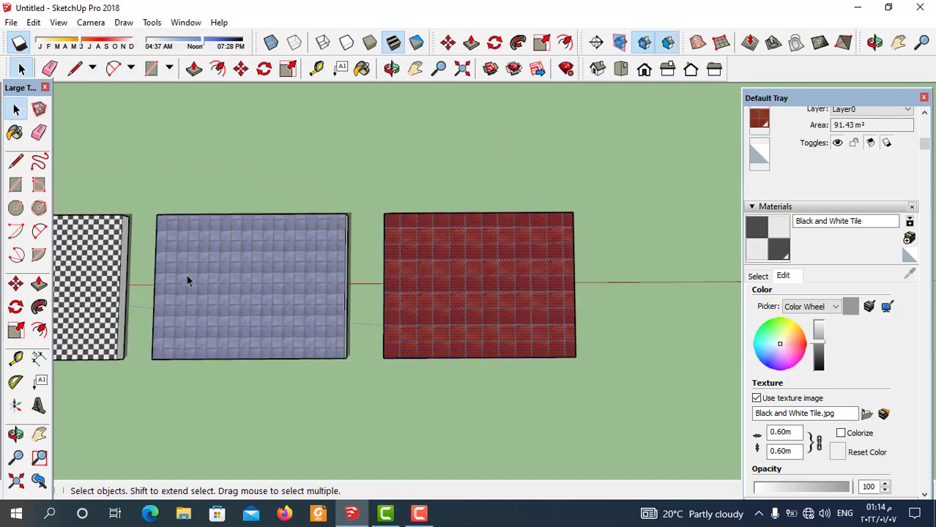
- Select the brown-tiled right face and enter Texture Position mode
click(624, 271)
scroll(551, 324, up, 1)
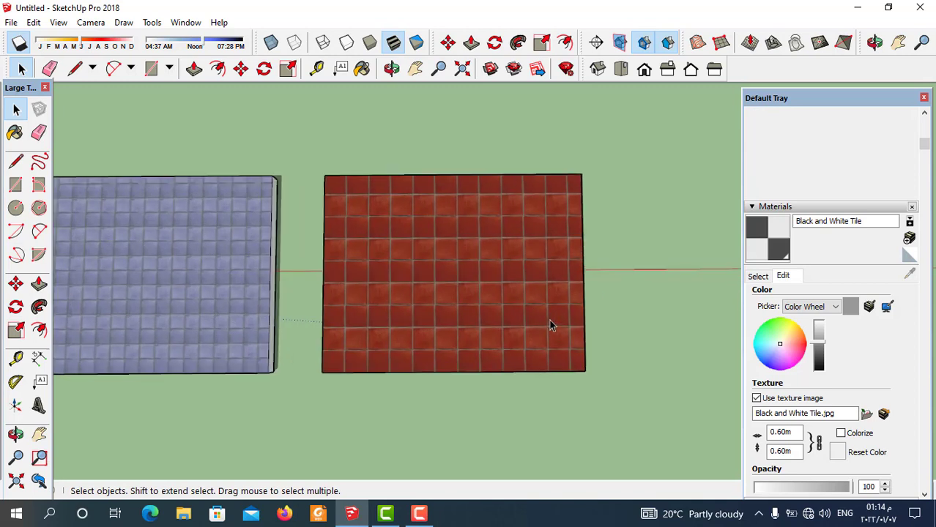
click(507, 291)
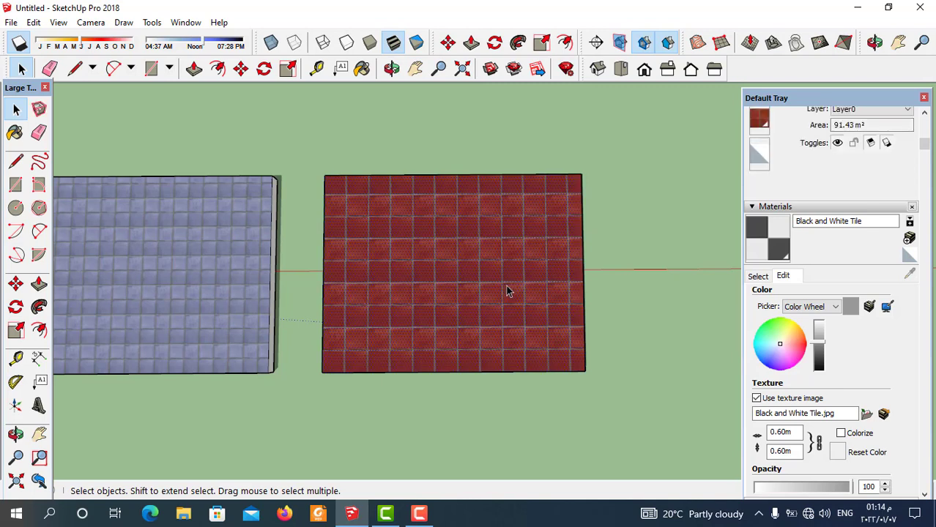
right_click(471, 286)
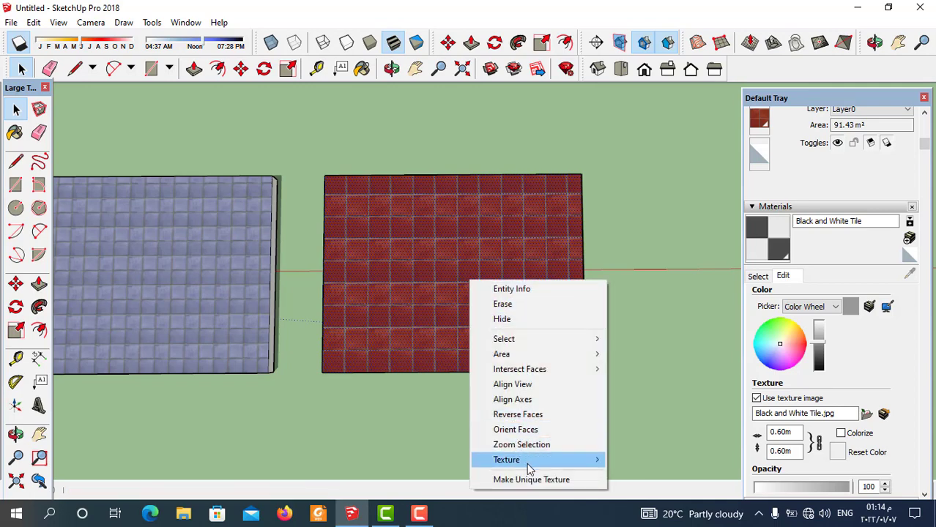
mouse_move(506, 460)
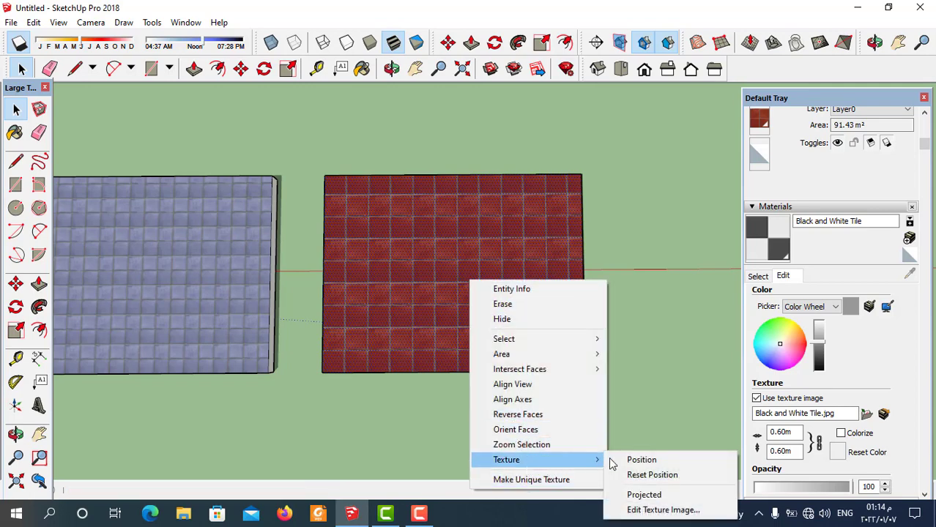
click(657, 460)
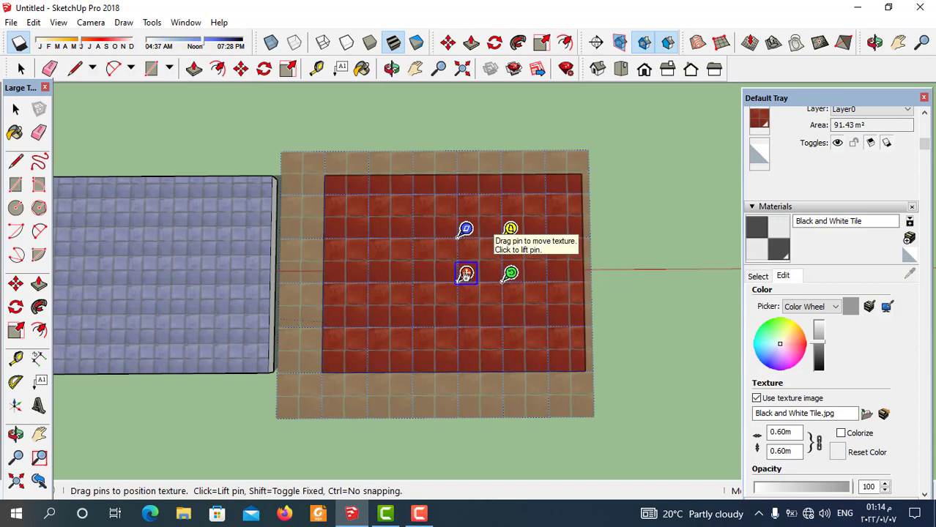
- Slide the brown tile pattern down and left, rotate it diagonally, then exit positioning
drag(466, 275, 357, 341)
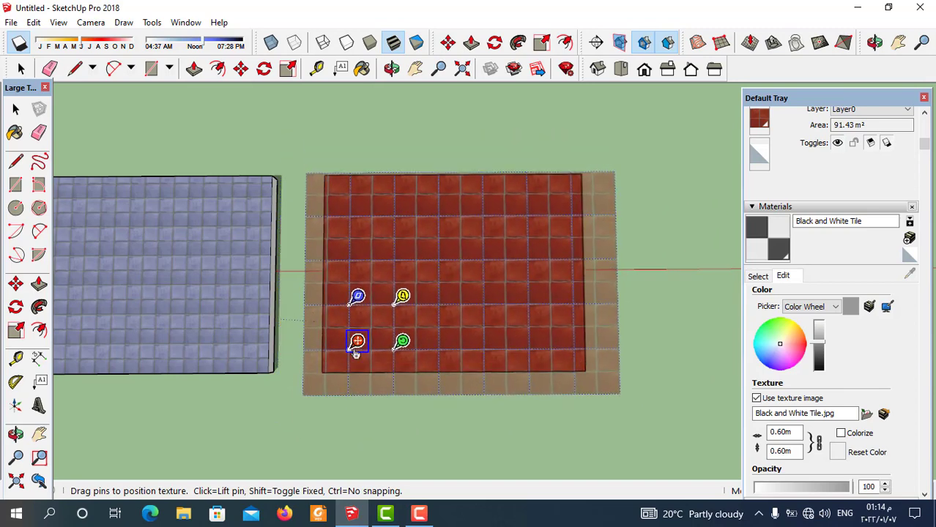
scroll(352, 344, up, 1)
scroll(307, 343, up, 1)
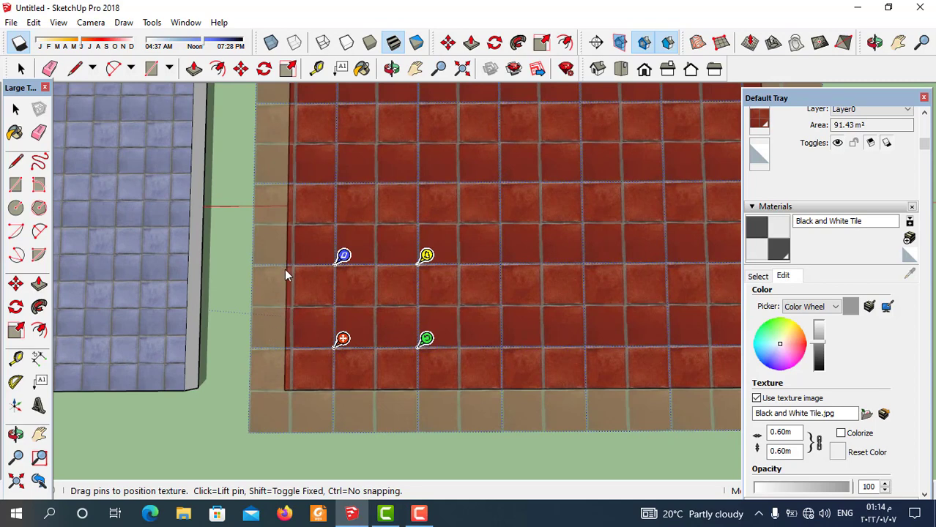
scroll(315, 329, down, 2)
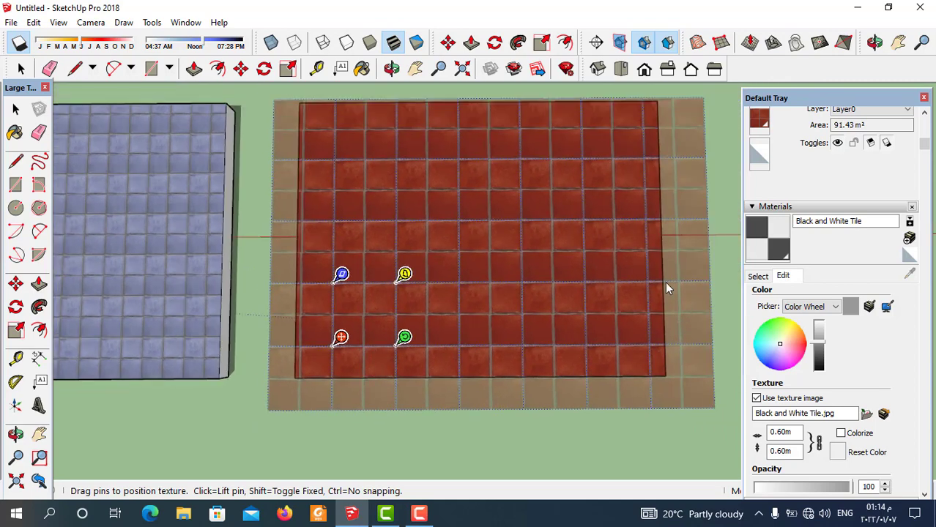
drag(341, 338, 351, 338)
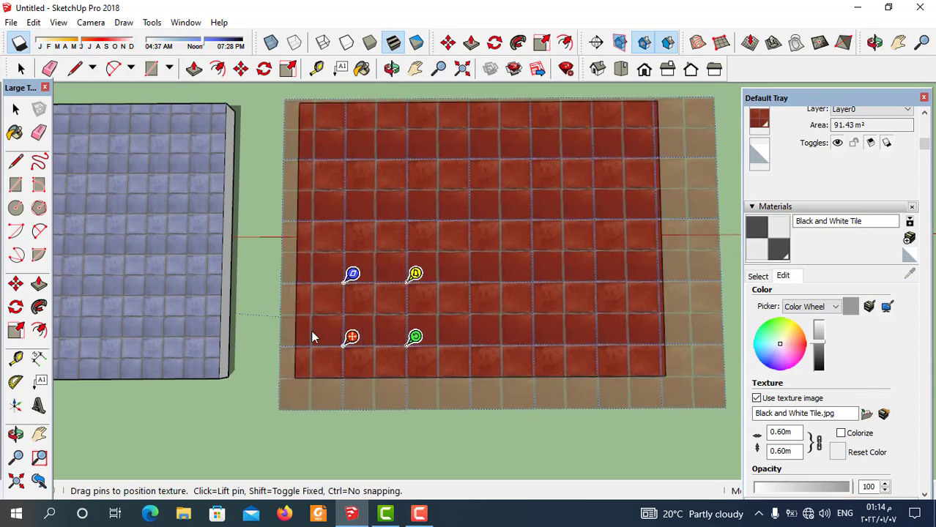
drag(351, 338, 303, 369)
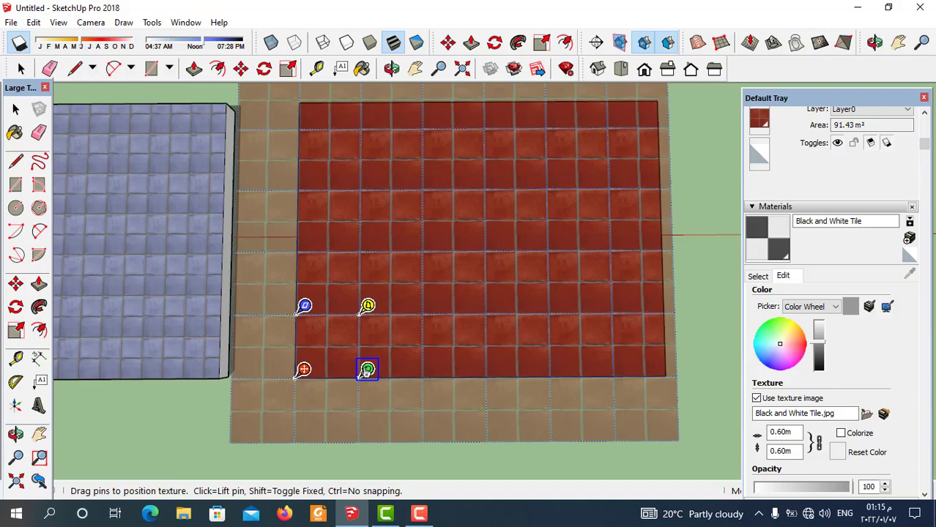
mouse_move(367, 371)
mouse_down()
mouse_move(366, 326)
mouse_move(415, 308)
mouse_move(378, 285)
mouse_move(386, 286)
mouse_up()
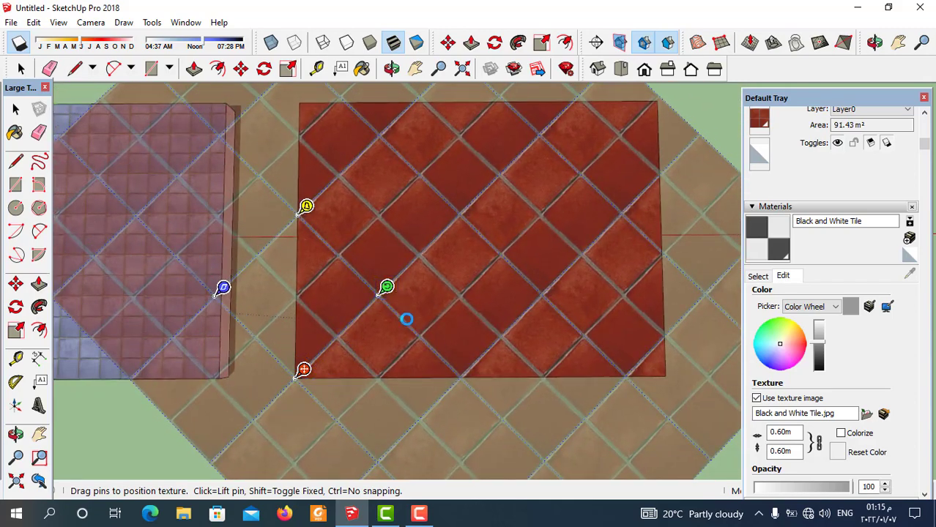
click(425, 402)
scroll(516, 328, down, 1)
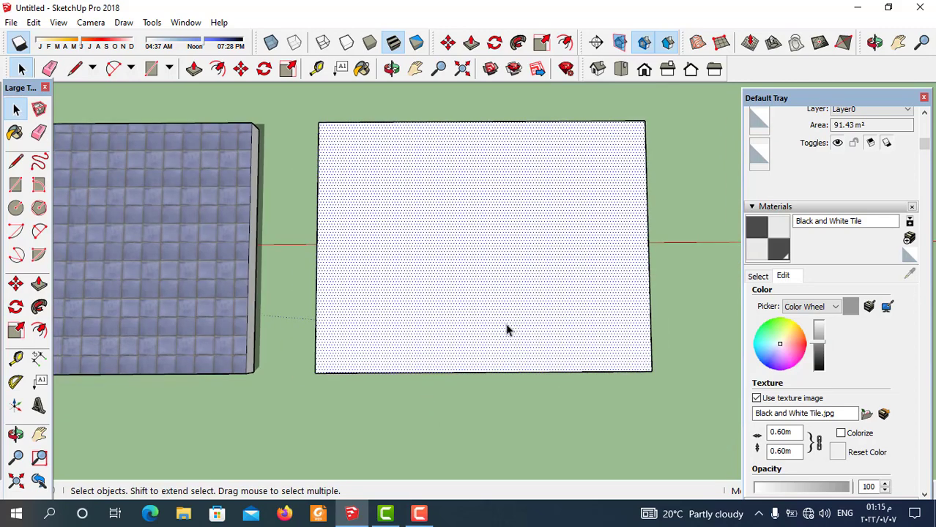
- Re-import Brown Tiles as a texture, anchored at the right face's bottom-left corner and sized to tile it
click(11, 22)
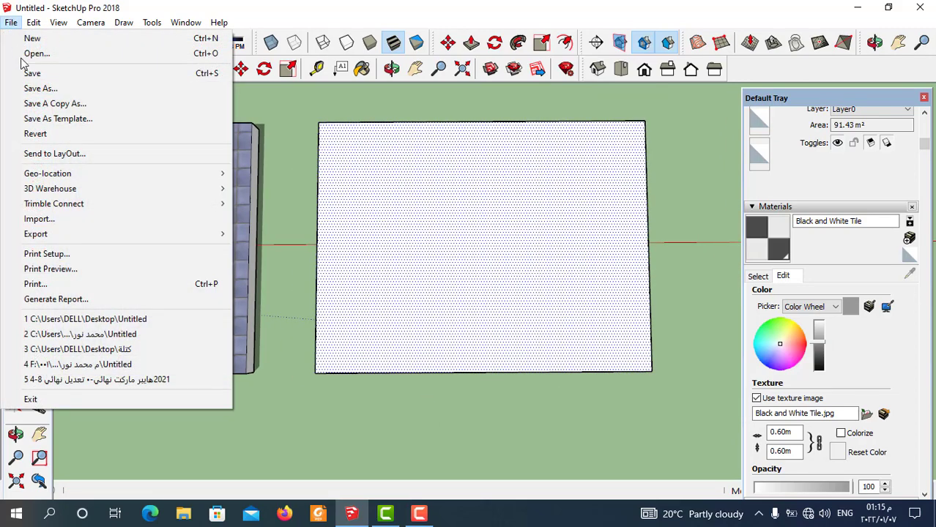
click(62, 218)
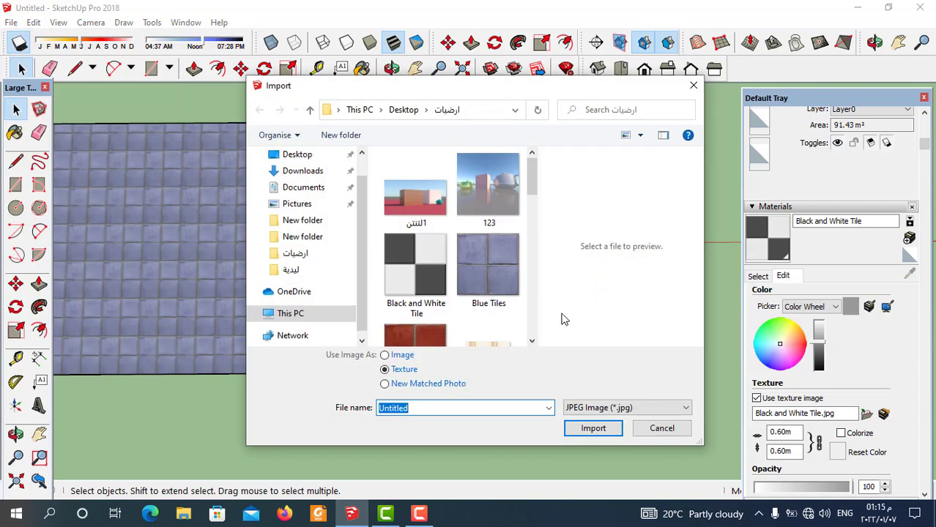
click(415, 337)
click(595, 428)
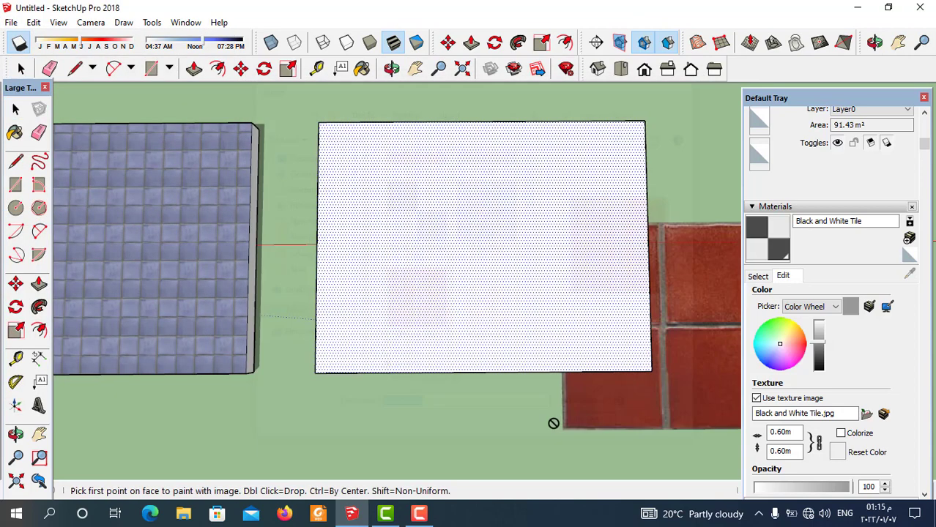
scroll(320, 363, up, 1)
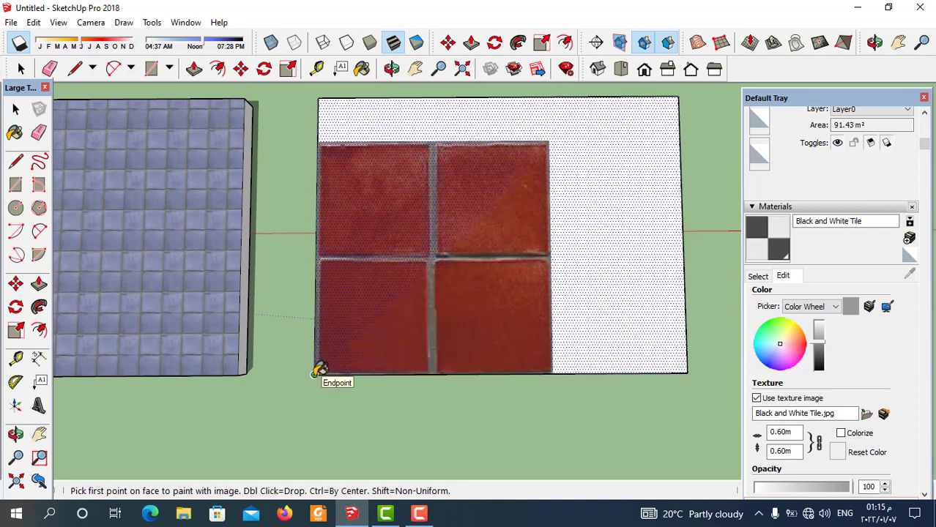
click(317, 373)
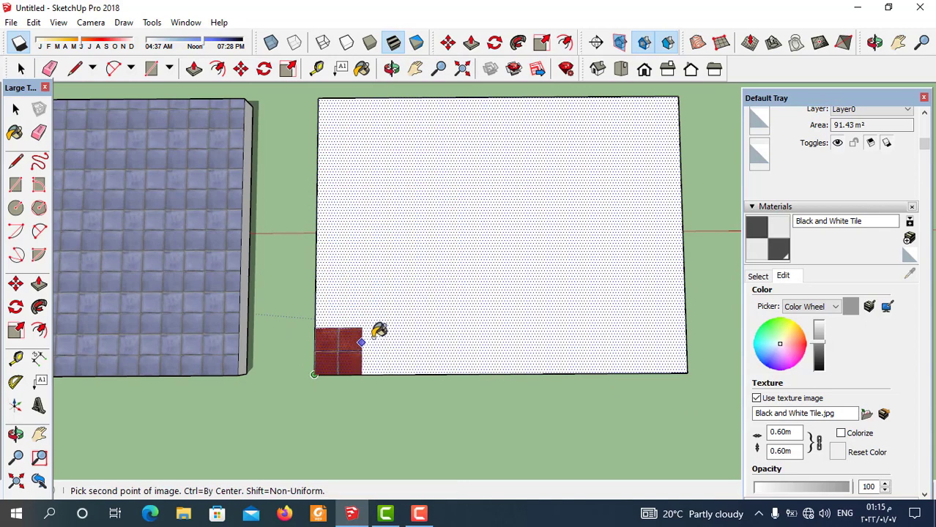
click(416, 272)
scroll(495, 438, down, 1)
scroll(495, 438, down, 1)
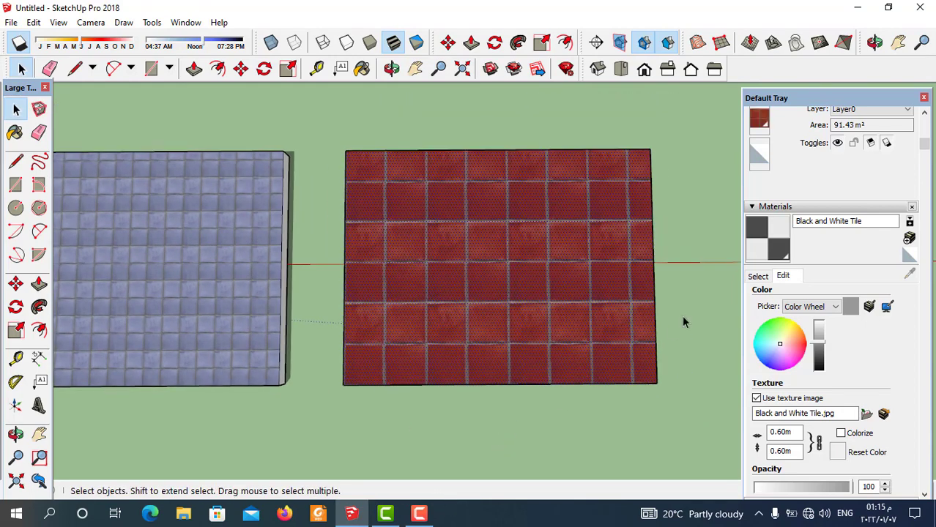
- Rotate the right face's brown tiles to a slight slant with Texture Position, then choose Done
right_click(502, 286)
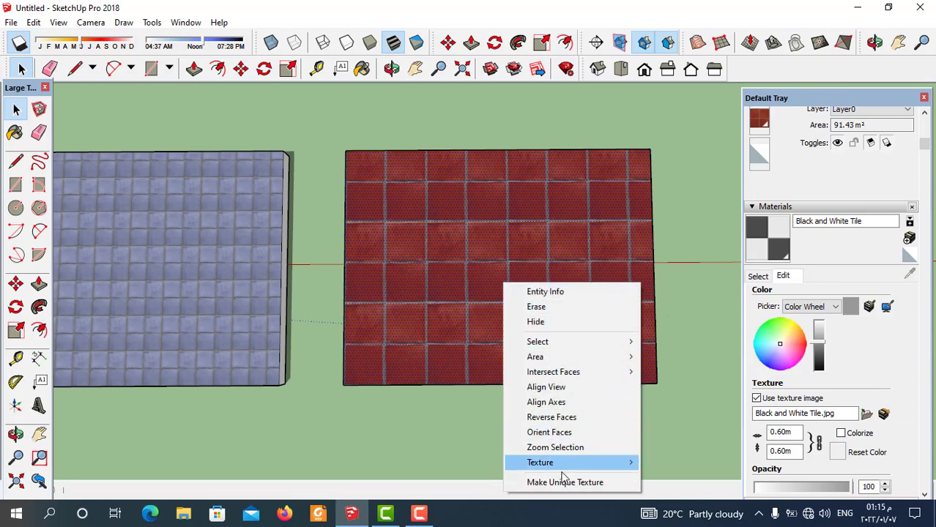
mouse_move(568, 463)
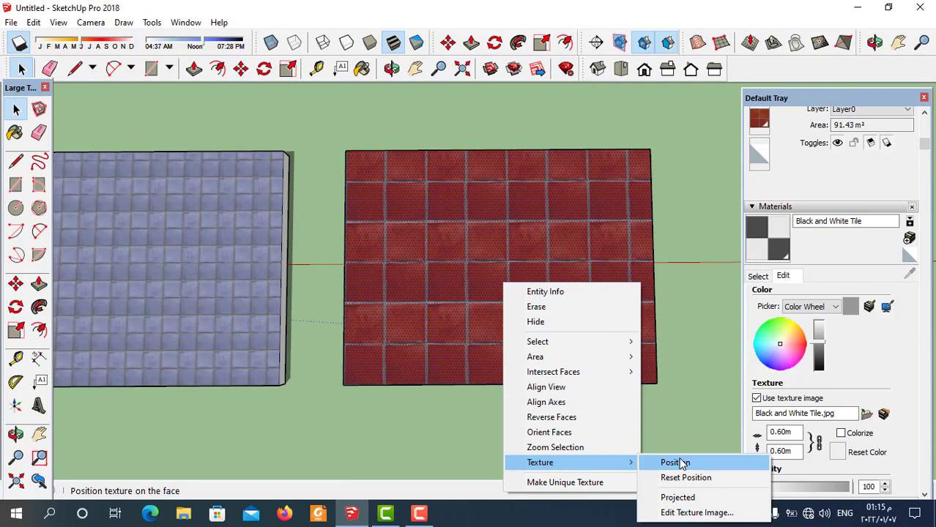
click(665, 463)
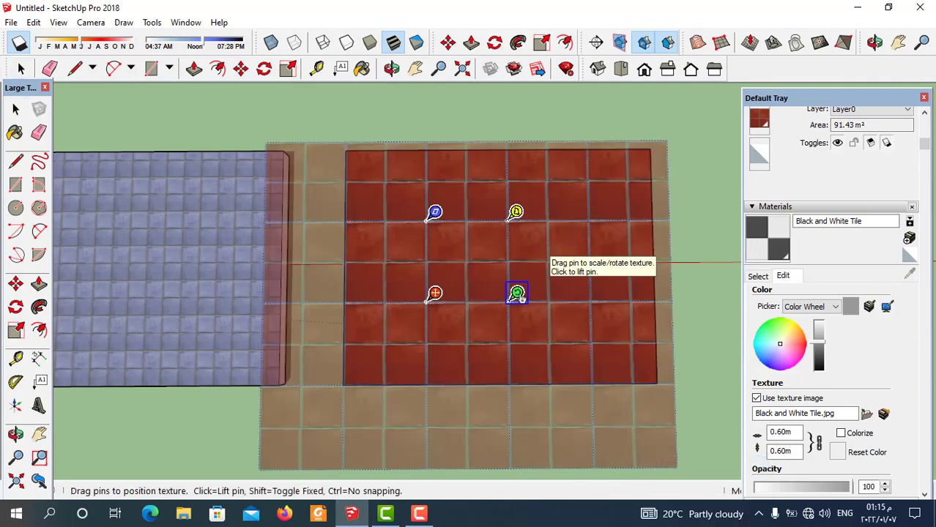
drag(517, 293, 511, 276)
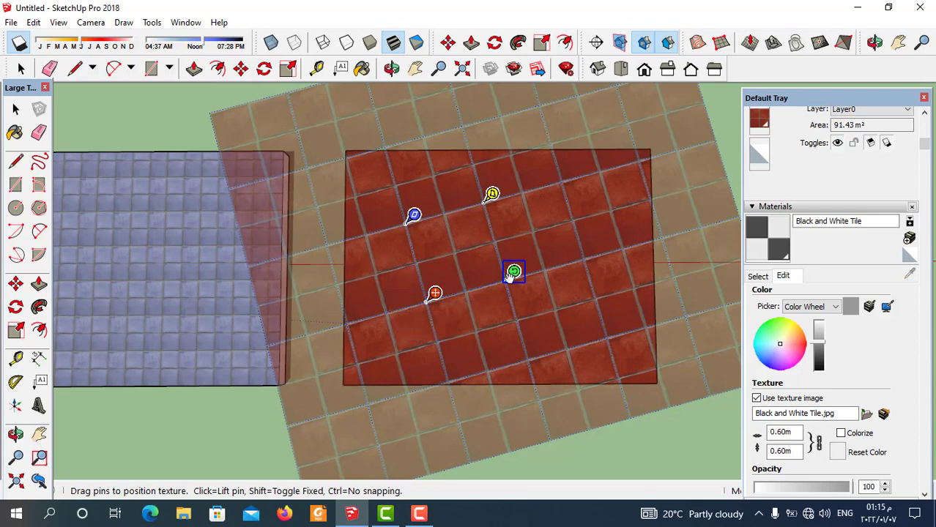
right_click(512, 273)
click(541, 287)
scroll(512, 347, down, 1)
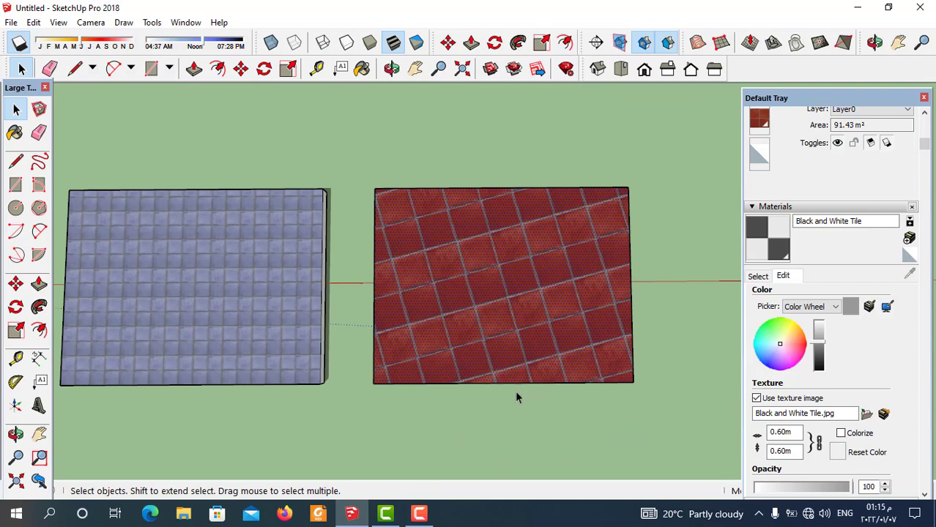
scroll(570, 400, up, 1)
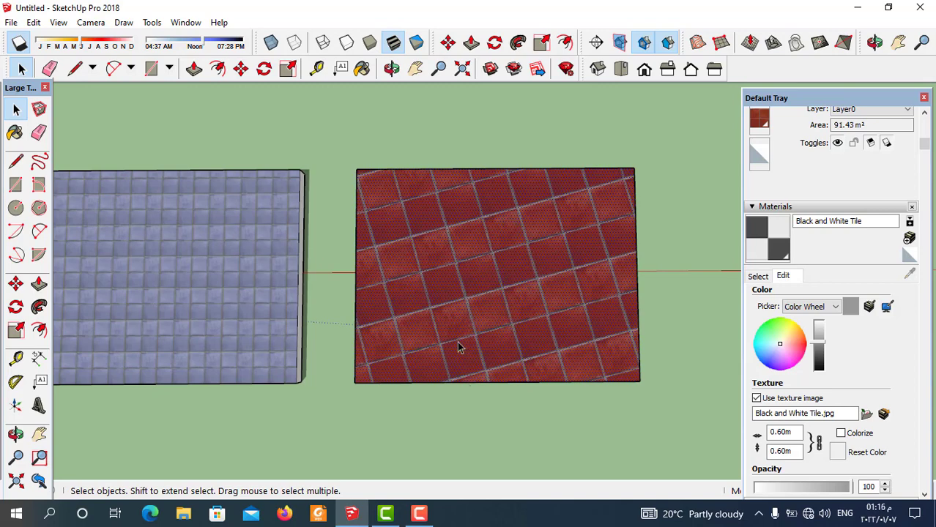
- Reposition the brown texture, turning the tiles square and then round to a 45° diagonal
right_click(463, 301)
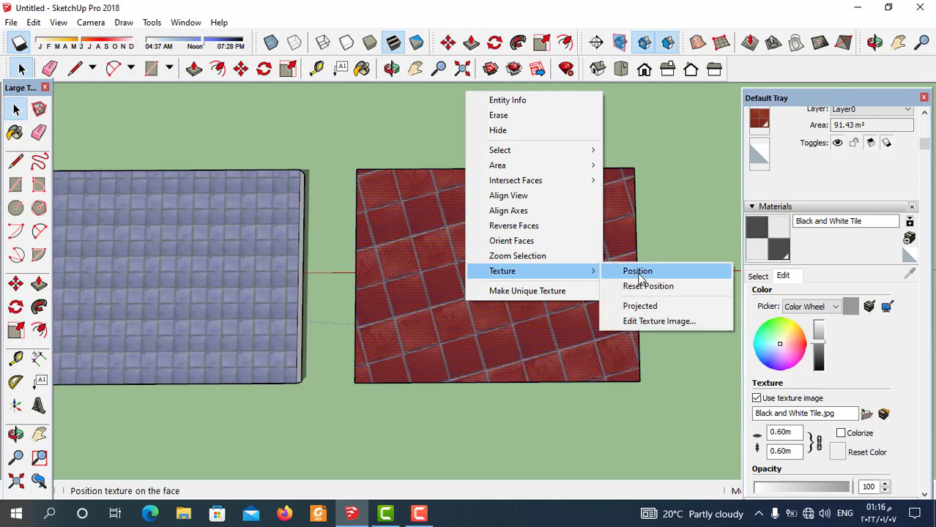
click(638, 271)
drag(510, 280, 513, 298)
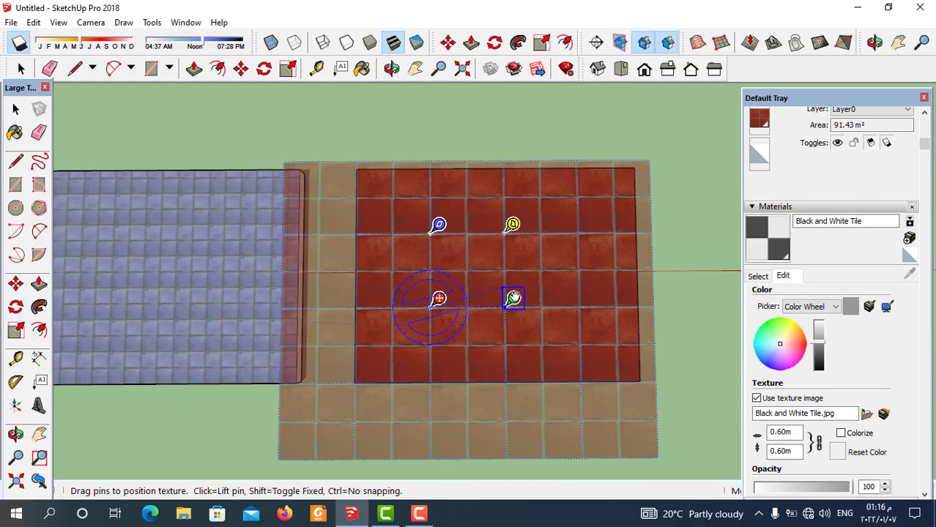
mouse_move(513, 298)
mouse_down()
mouse_move(497, 254)
mouse_move(486, 250)
mouse_up()
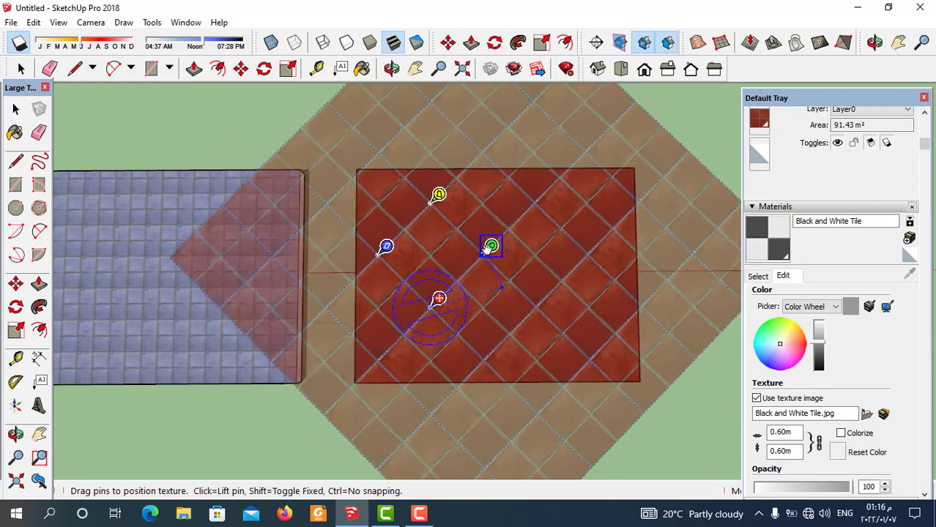
drag(489, 249, 445, 225)
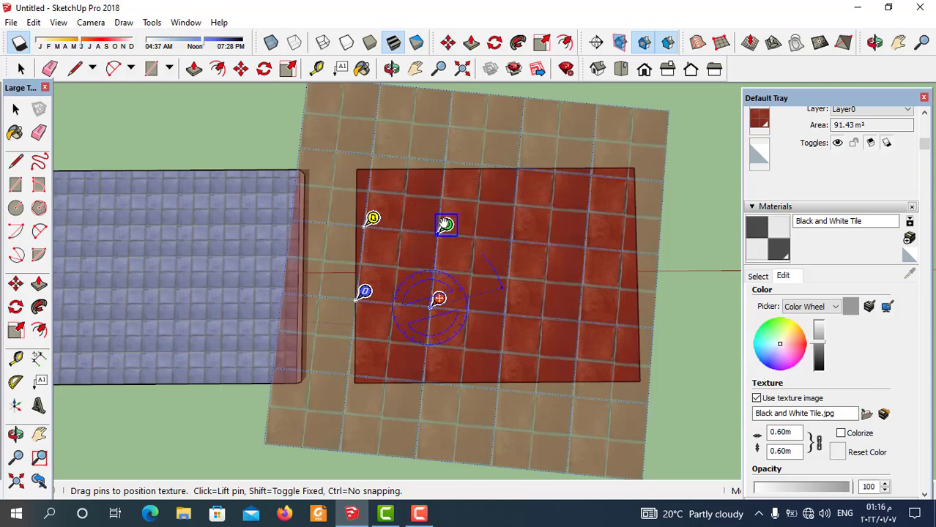
mouse_move(445, 225)
mouse_down()
mouse_move(474, 234)
mouse_move(480, 258)
mouse_up()
- Confirm the diagonal brown-tile positioning and zoom out to see all three panels
key(Return)
scroll(515, 342, down, 5)
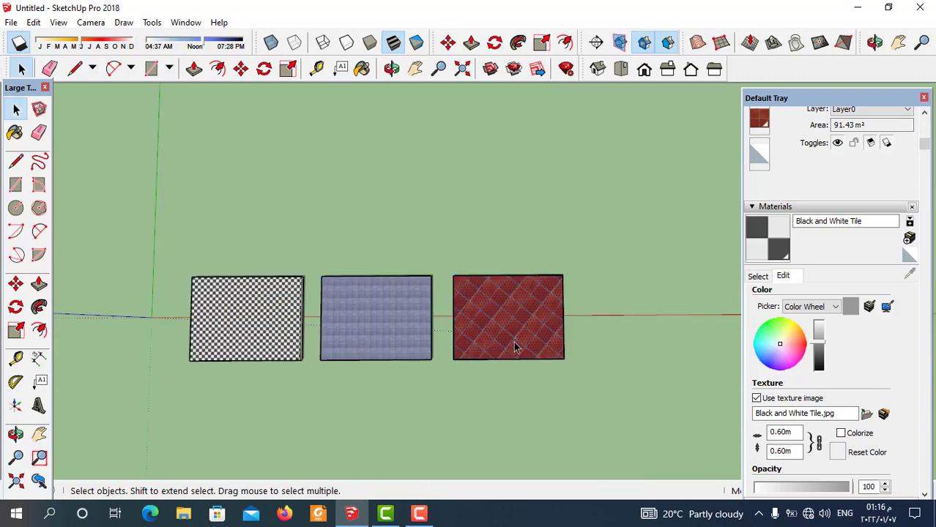
scroll(527, 350, down, 1)
scroll(580, 356, down, 1)
scroll(390, 342, down, 2)
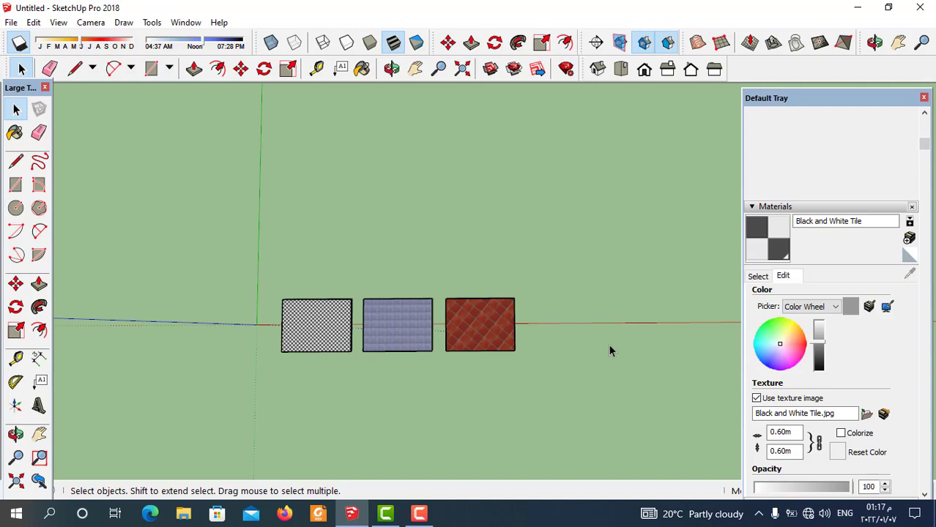
scroll(590, 332, up, 2)
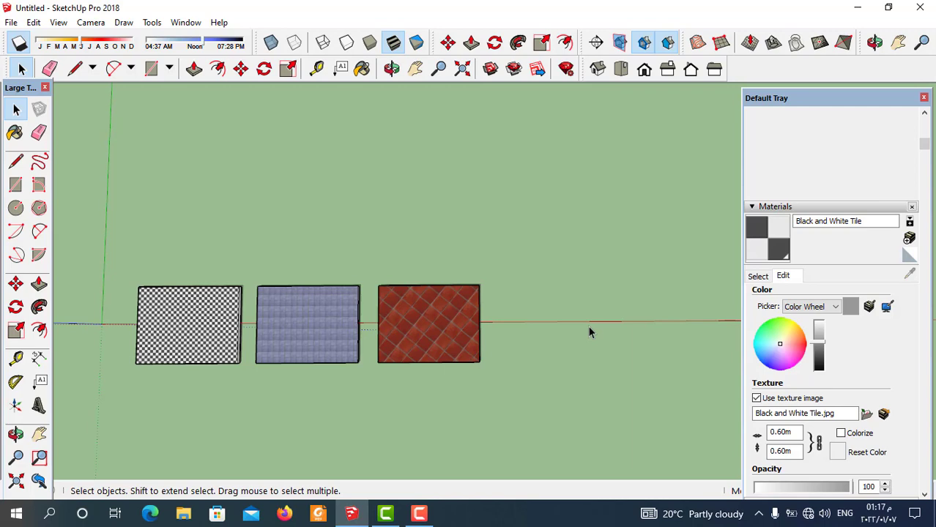
scroll(588, 326, up, 1)
scroll(553, 311, down, 1)
scroll(444, 341, up, 1)
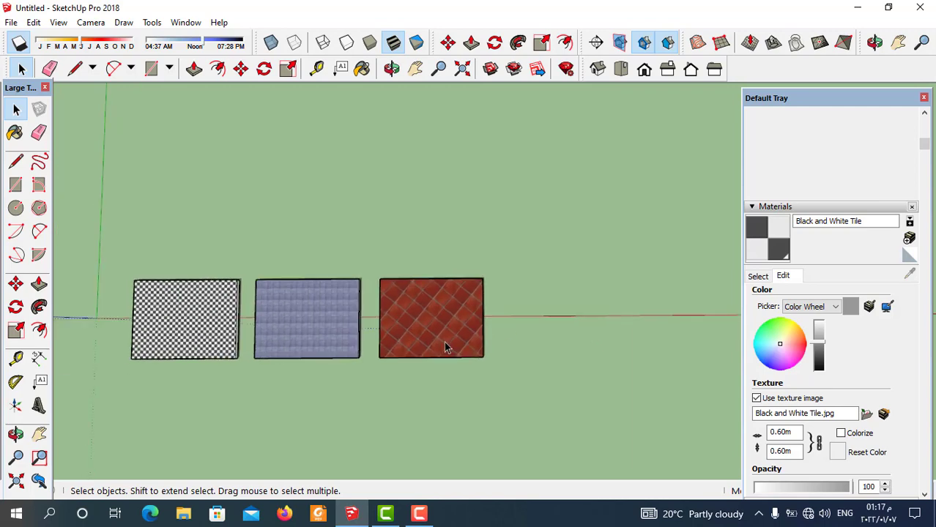
scroll(440, 354, up, 1)
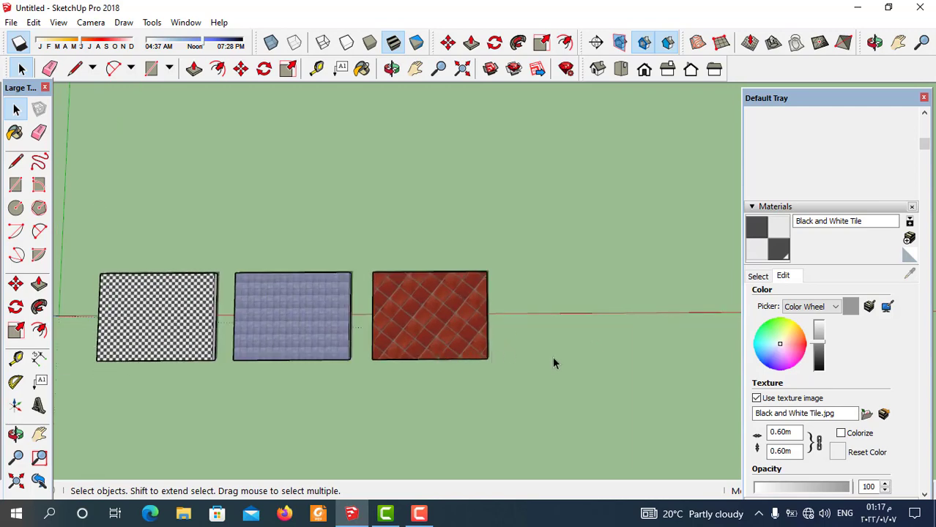
scroll(597, 330, up, 1)
scroll(593, 331, down, 1)
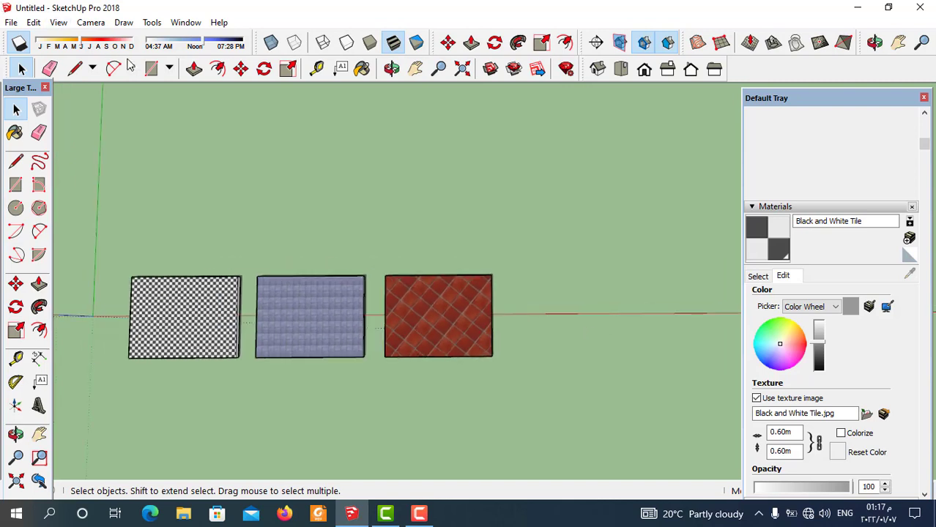
- Draw a fourth rectangle to the right of the brown-tiled panel
click(151, 68)
click(528, 282)
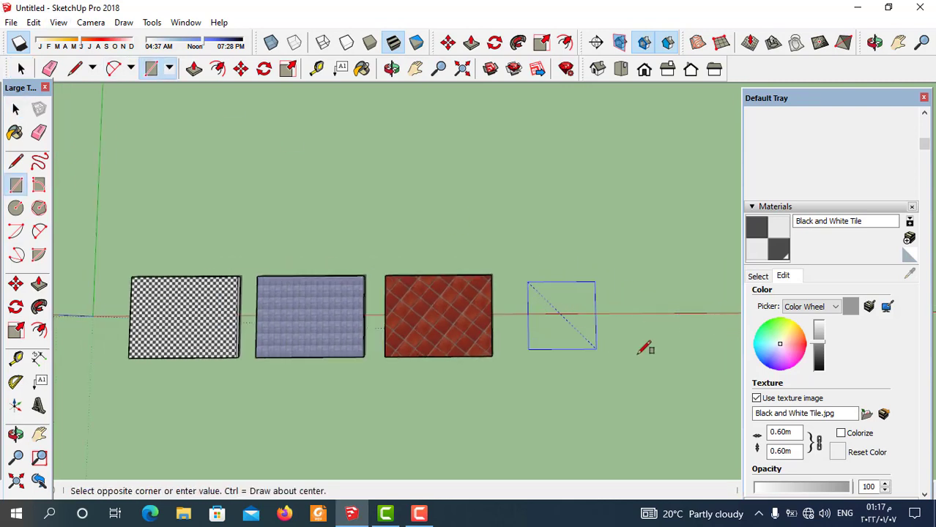
click(672, 359)
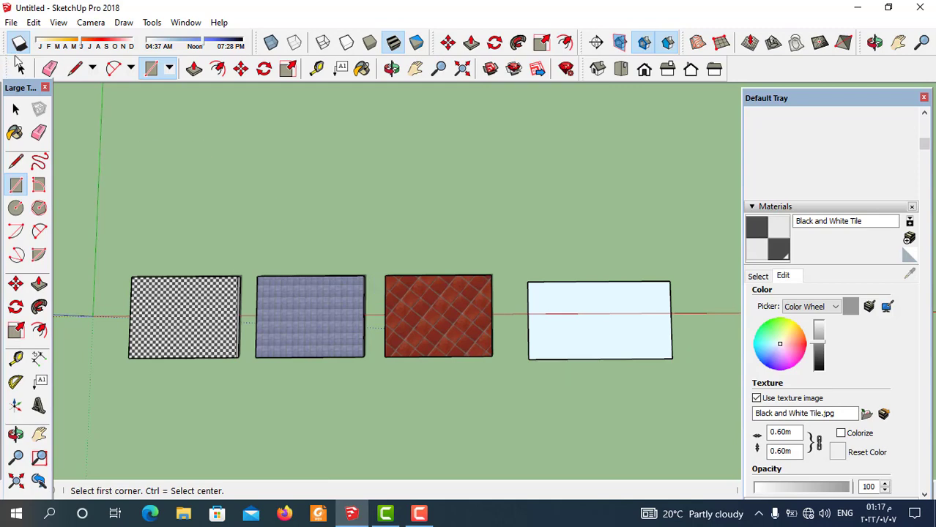
- Import Ceramics 2 as a texture, anchored at the fourth rectangle's bottom-left corner and sized to cover it
click(11, 22)
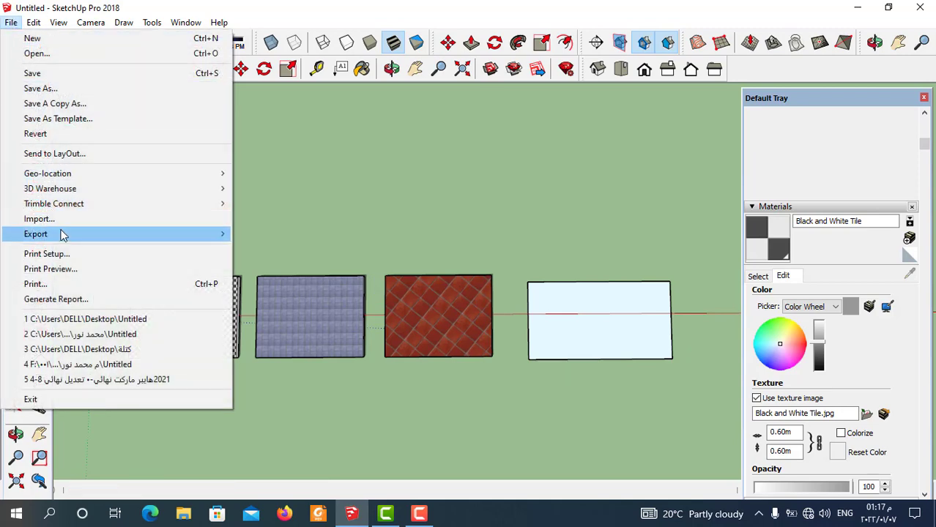
click(122, 219)
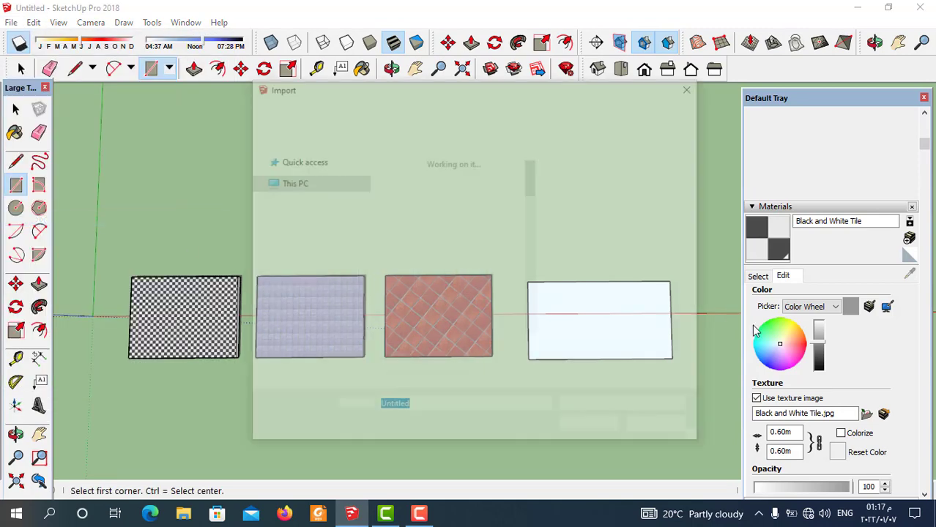
scroll(475, 334, down, 3)
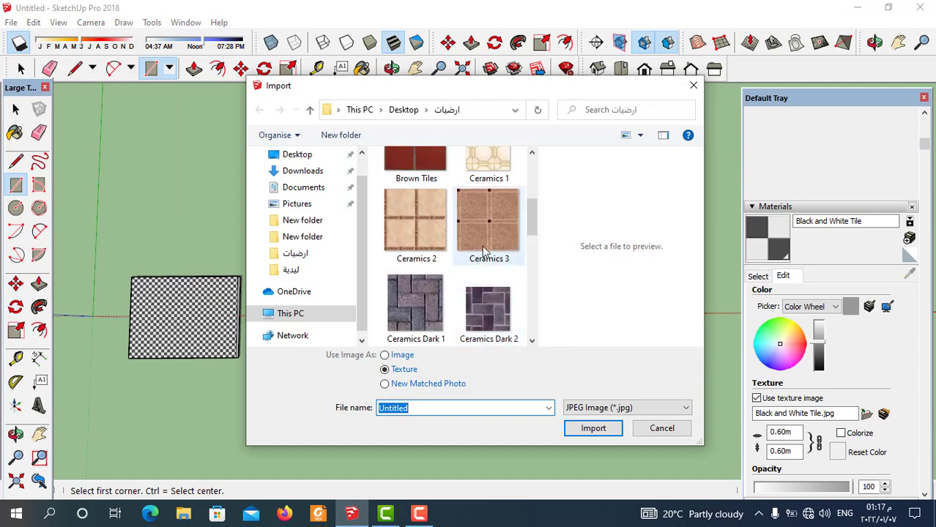
click(432, 230)
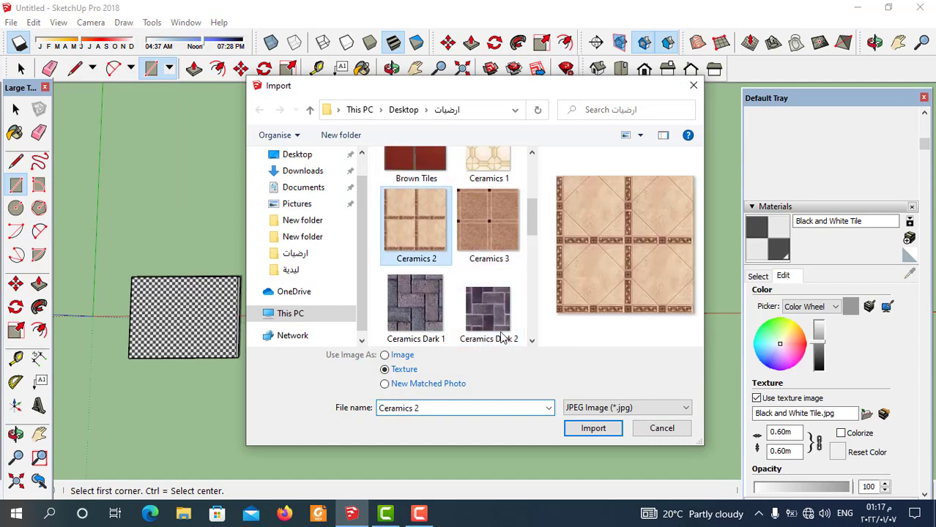
click(593, 428)
scroll(542, 371, up, 3)
scroll(532, 366, up, 2)
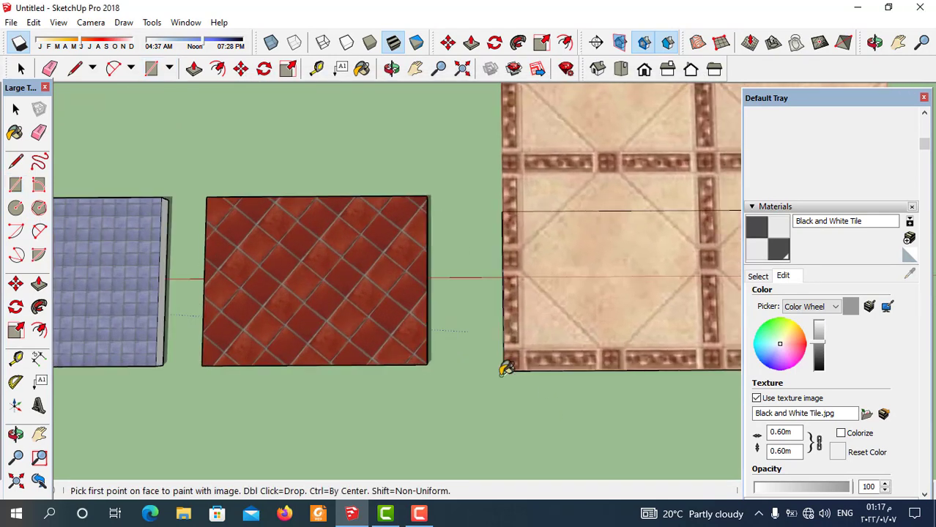
click(503, 371)
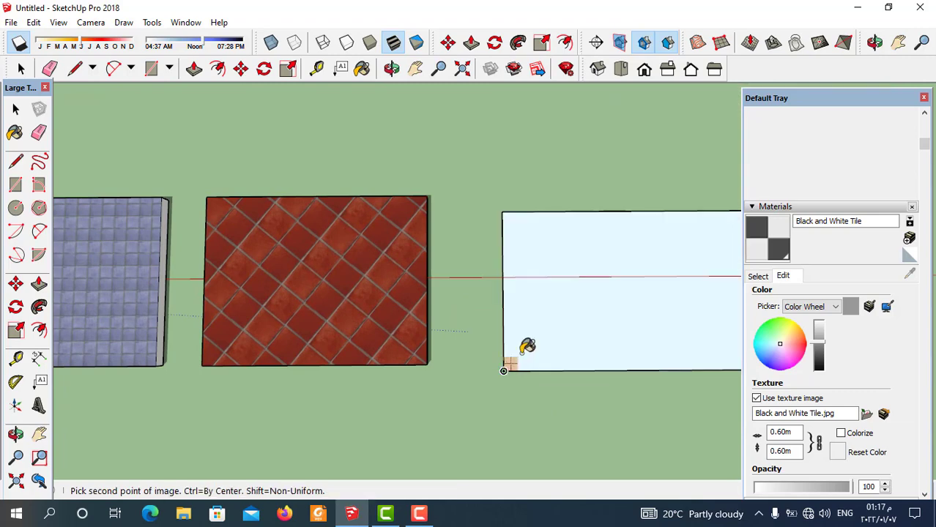
click(556, 316)
scroll(416, 388, down, 2)
scroll(624, 328, up, 2)
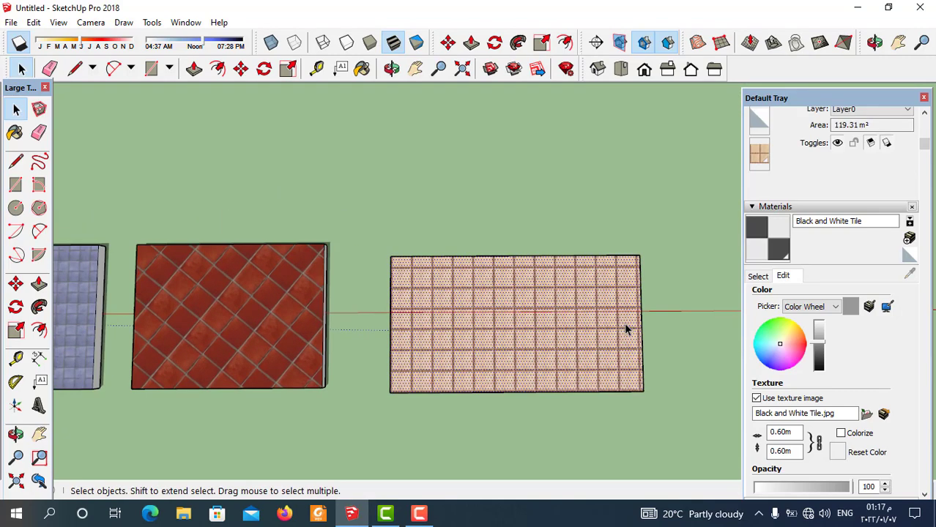
scroll(626, 293, up, 1)
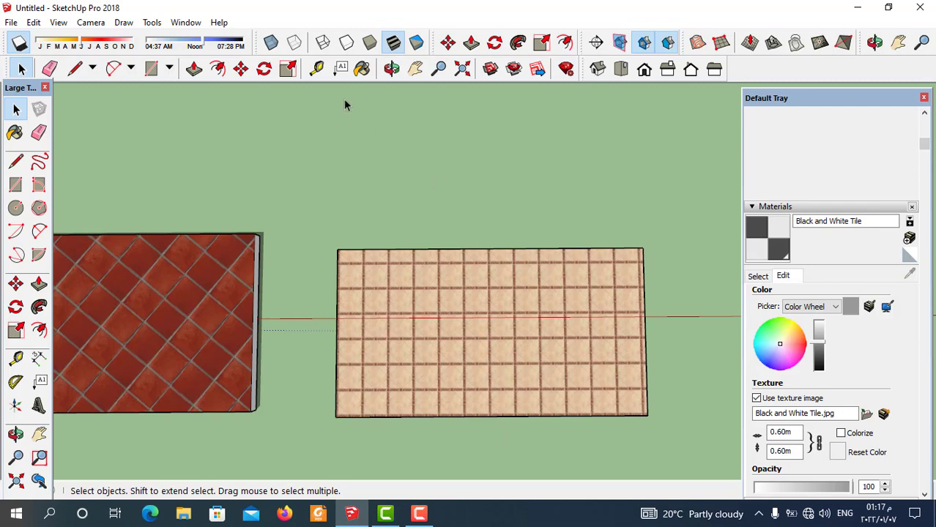
- Create an angled protractor guide from the ceramic panel's bottom-left corner, measured off its bottom edge
click(16, 382)
scroll(359, 410, up, 1)
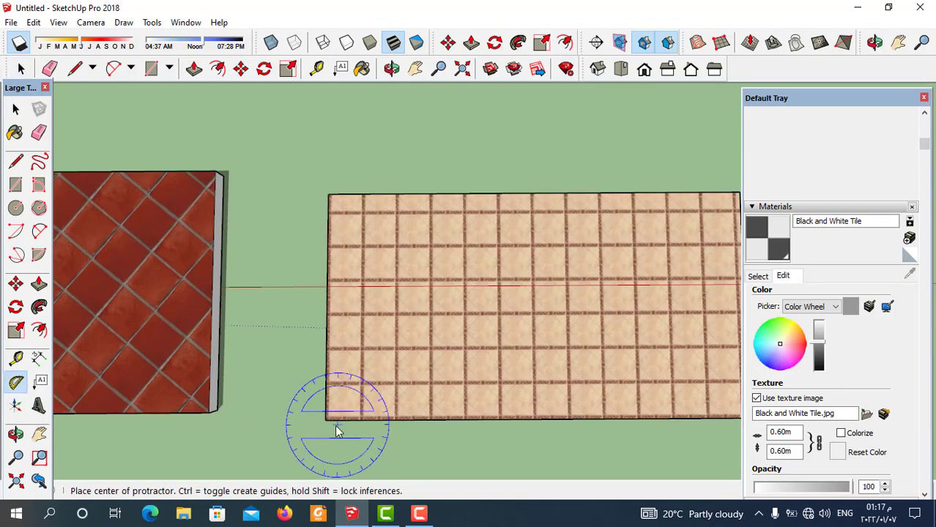
click(324, 419)
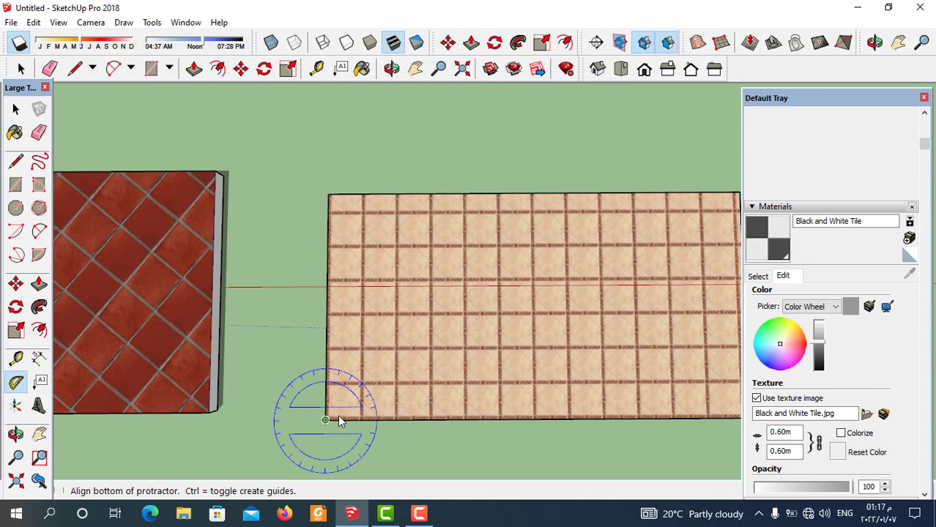
click(380, 419)
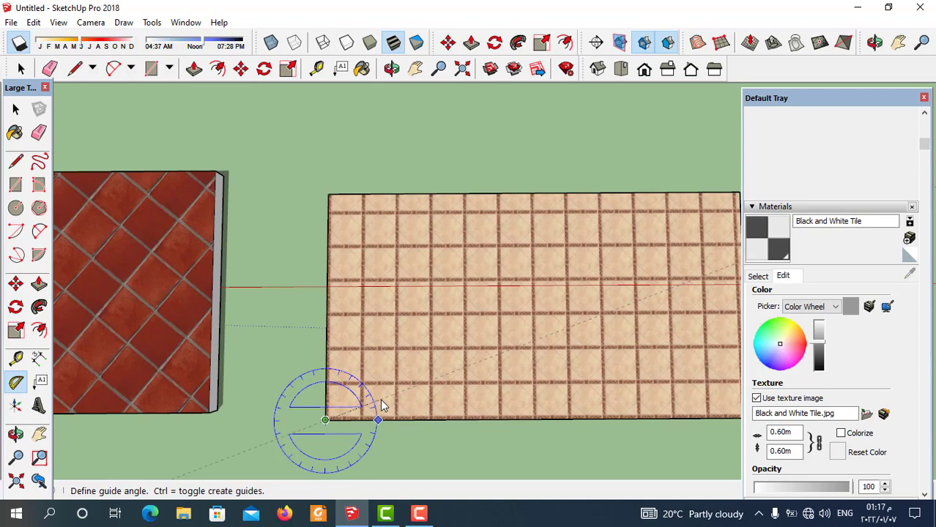
click(381, 407)
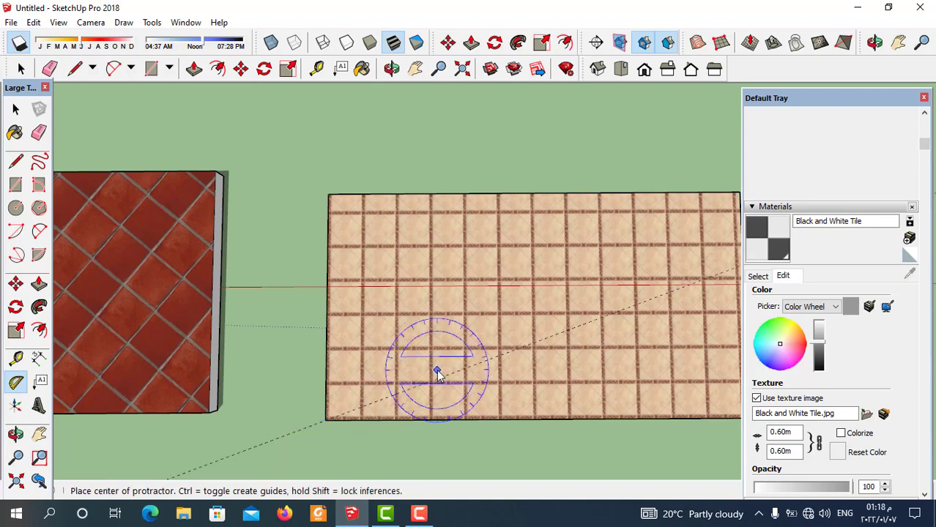
scroll(436, 372, down, 2)
scroll(493, 381, down, 2)
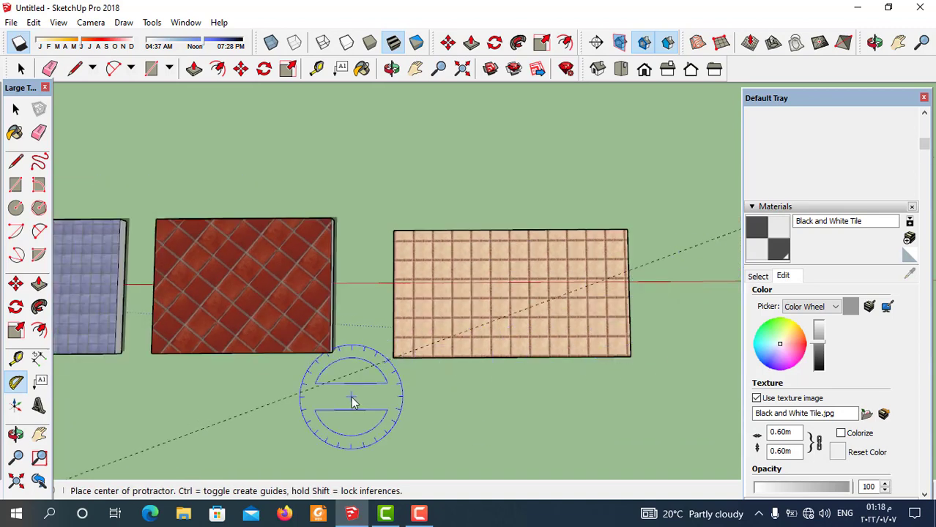
scroll(351, 388, down, 2)
scroll(601, 312, down, 1)
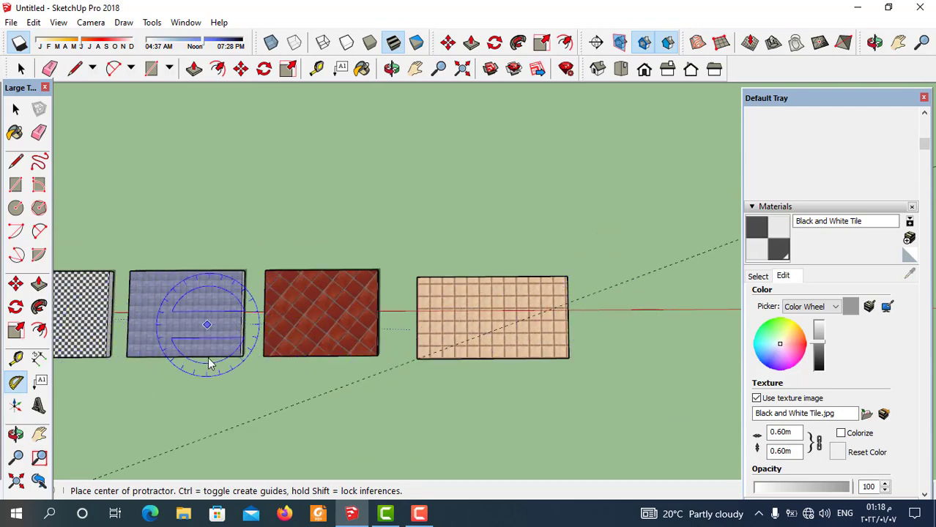
scroll(493, 348, up, 2)
scroll(478, 362, down, 1)
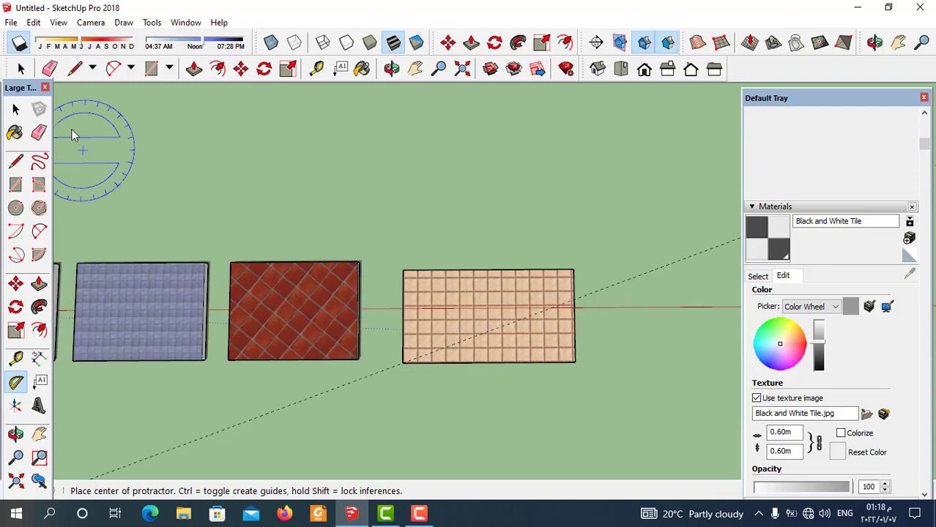
click(21, 68)
scroll(428, 296, up, 1)
- Select the ceramic-tiled face and rotate its texture with Texture Position to match the angled guide
click(478, 318)
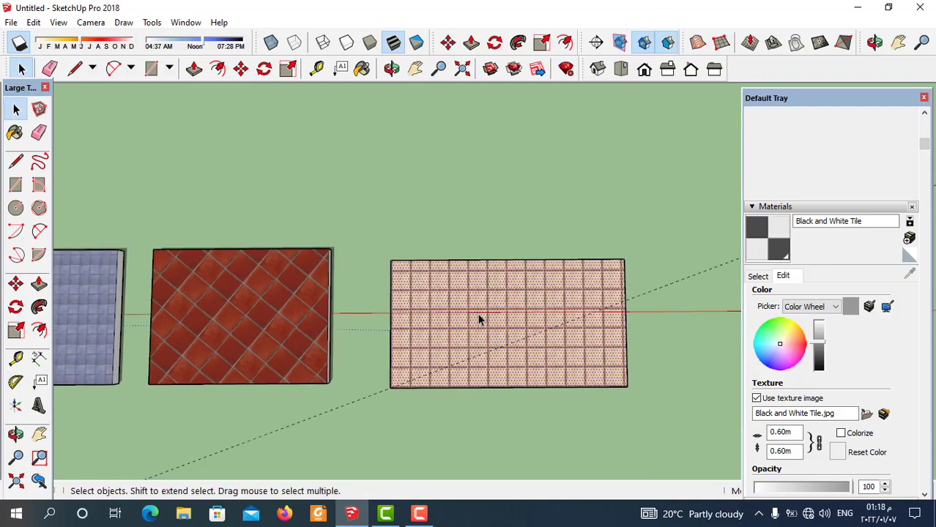
right_click(479, 318)
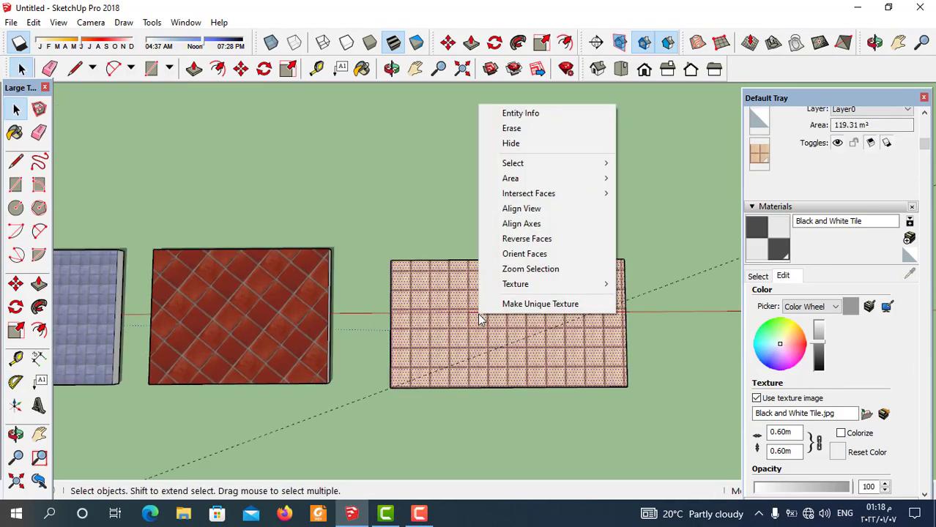
mouse_move(542, 284)
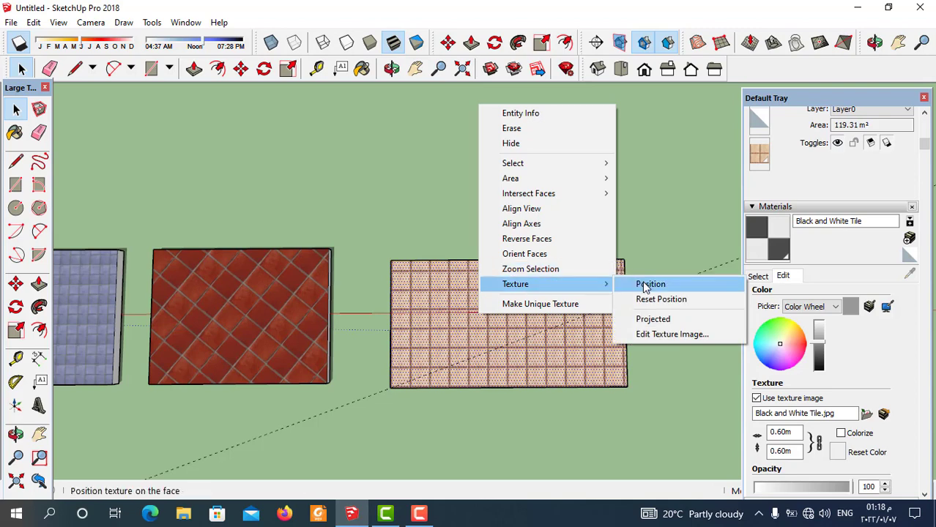
click(644, 287)
scroll(504, 385, up, 2)
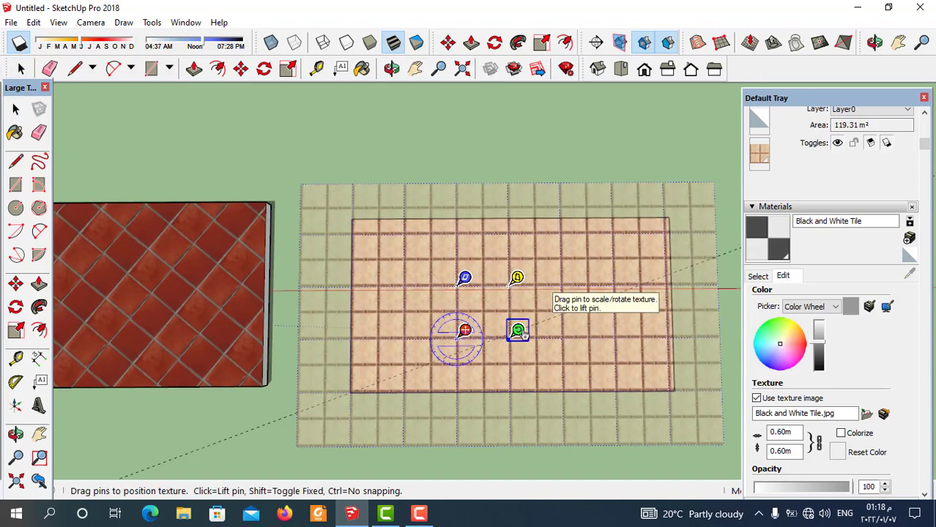
mouse_move(518, 331)
mouse_down()
mouse_move(493, 282)
mouse_move(532, 322)
mouse_move(504, 291)
mouse_move(532, 310)
mouse_move(510, 314)
mouse_move(507, 304)
mouse_move(480, 318)
mouse_move(529, 299)
mouse_move(502, 307)
mouse_move(513, 306)
mouse_up()
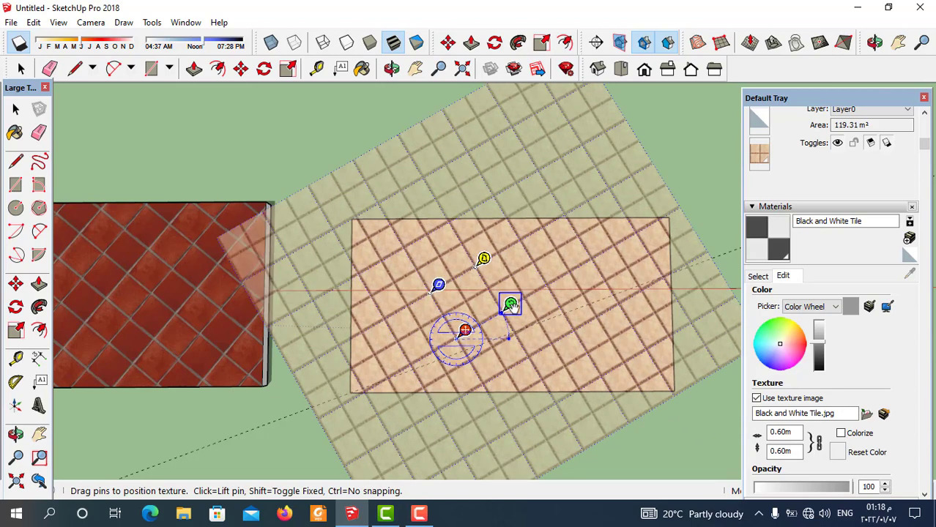
mouse_move(511, 305)
mouse_down()
mouse_move(526, 321)
mouse_move(516, 315)
mouse_move(517, 329)
mouse_move(515, 316)
mouse_move(517, 327)
mouse_up()
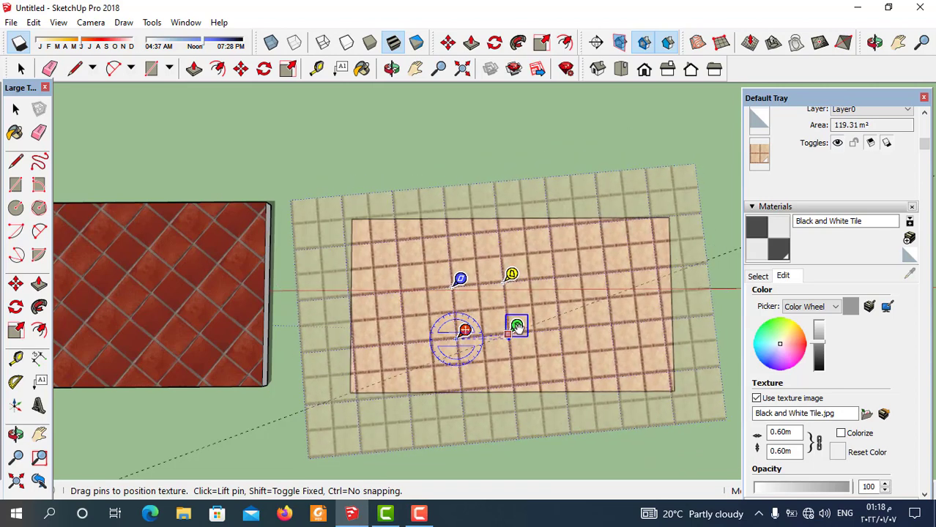
right_click(518, 326)
click(551, 337)
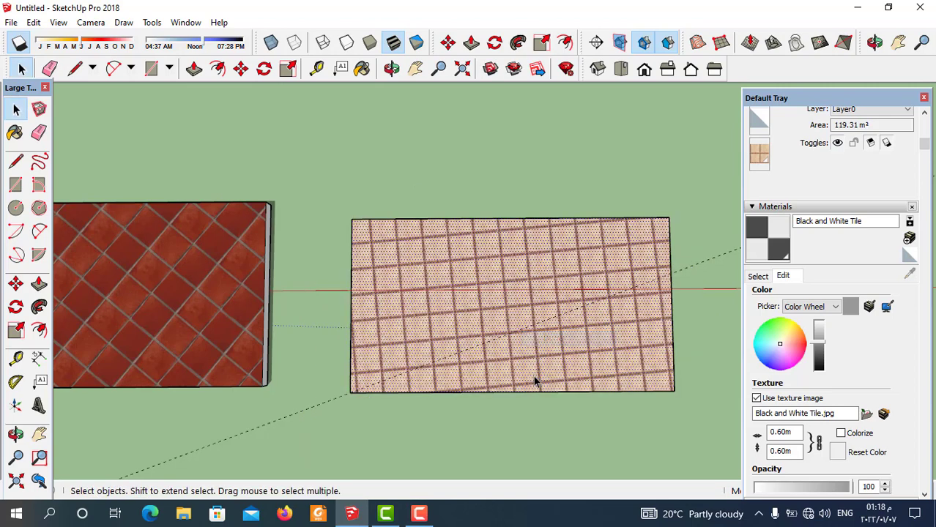
scroll(534, 381, down, 2)
click(560, 371)
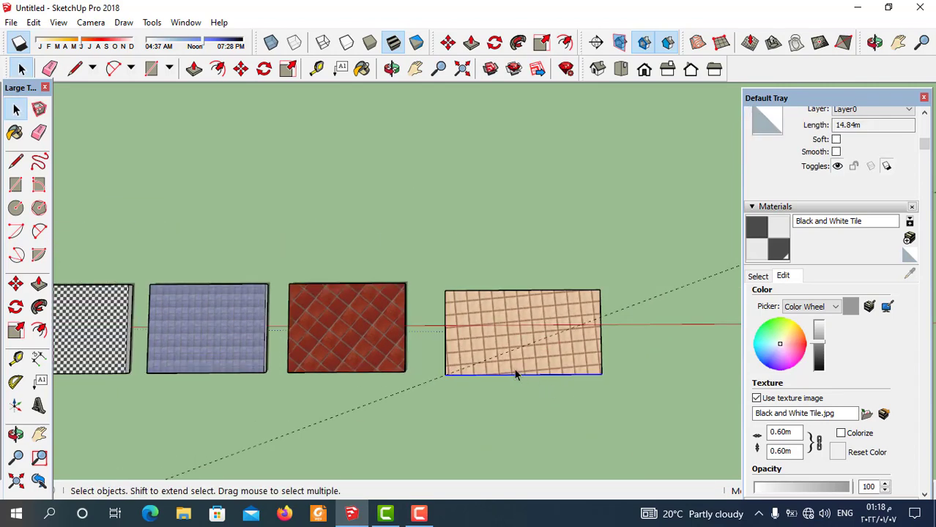
scroll(483, 353, up, 1)
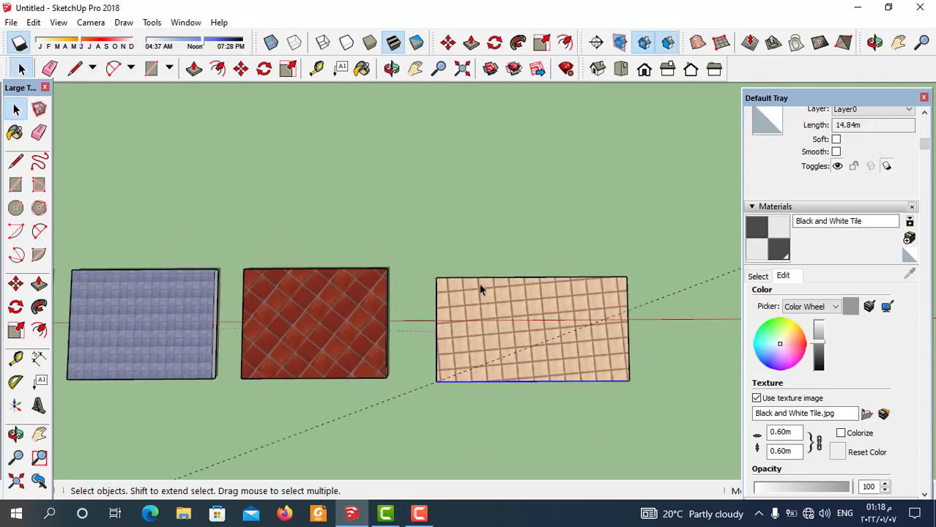
scroll(515, 324, down, 1)
scroll(505, 337, down, 1)
scroll(506, 337, down, 2)
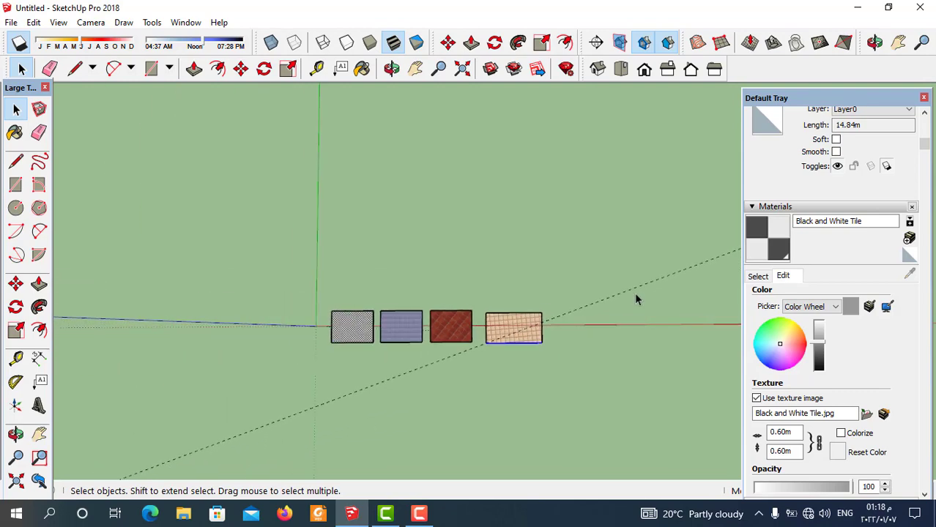
scroll(622, 300, up, 1)
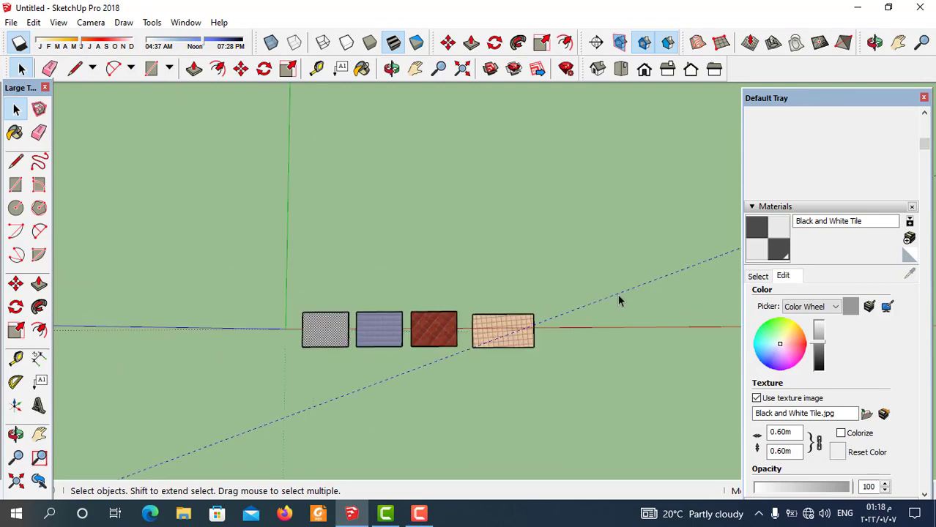
click(619, 297)
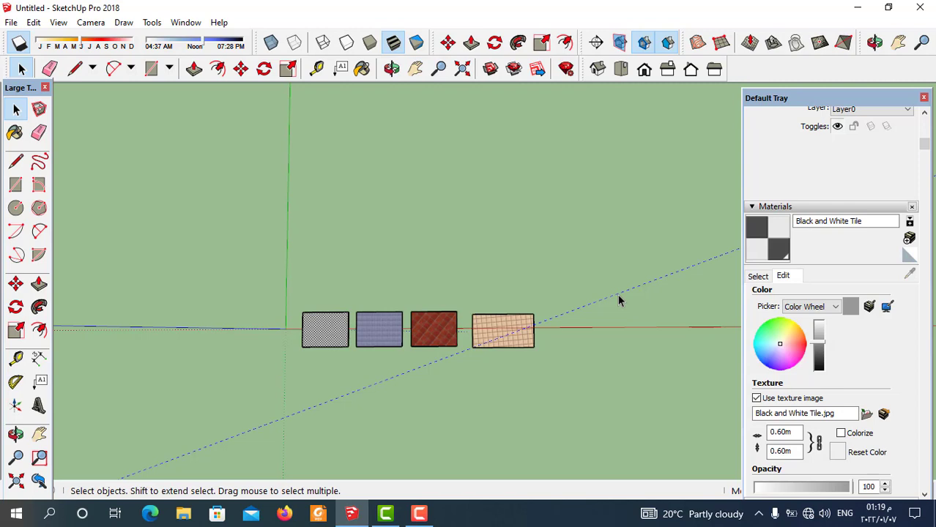
scroll(375, 333, up, 2)
scroll(528, 337, up, 2)
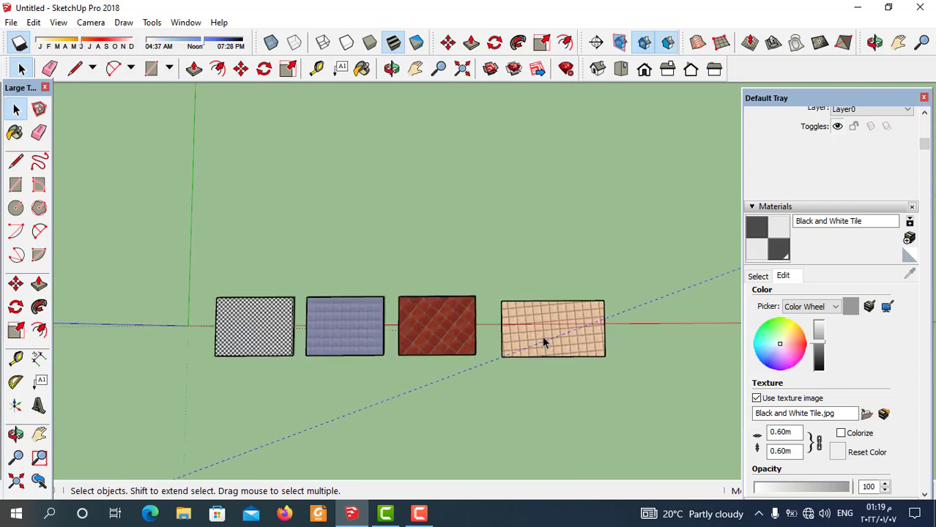